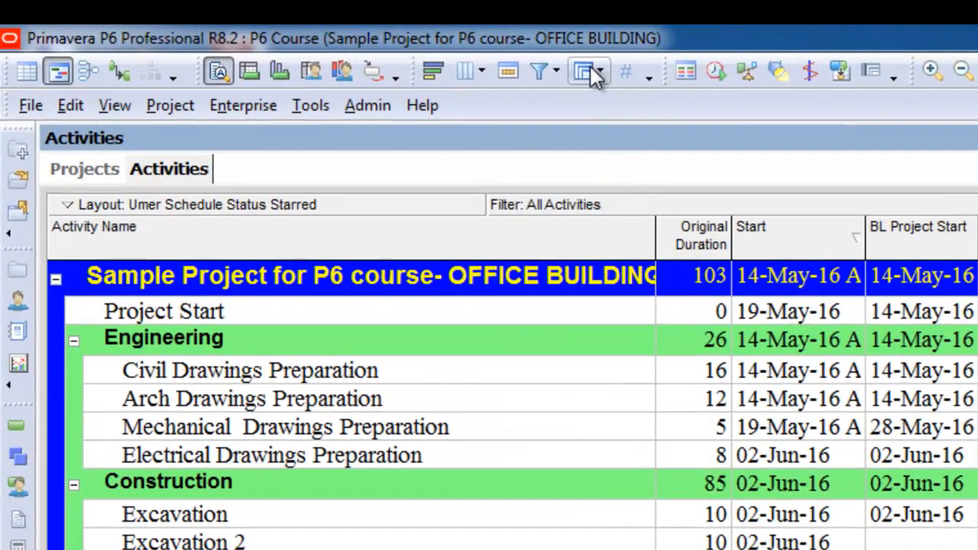
- Turn off Show Group Totals in the Group and Sort settings and check the activity table's band rows
{"action": "left_click", "coordinate": [590, 70]}
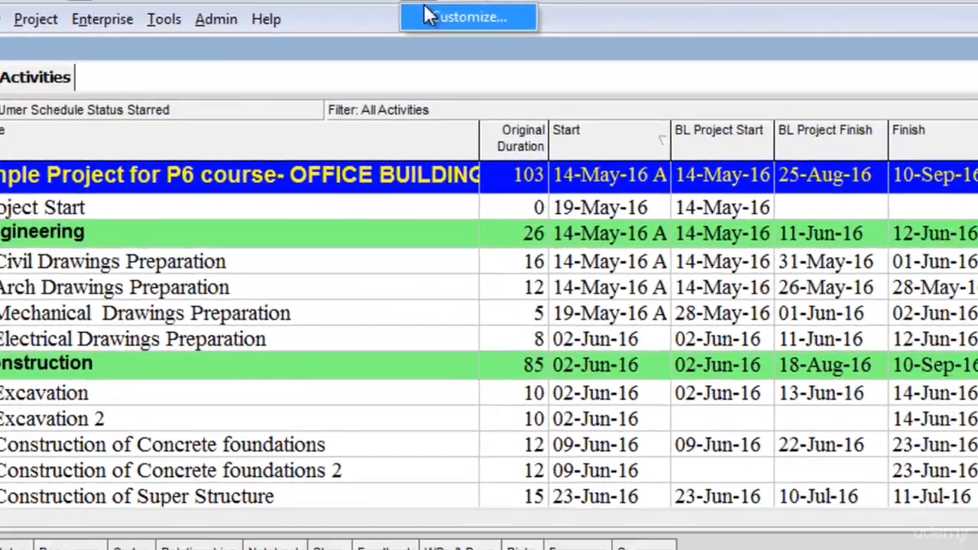
{"action": "left_click", "coordinate": [428, 16]}
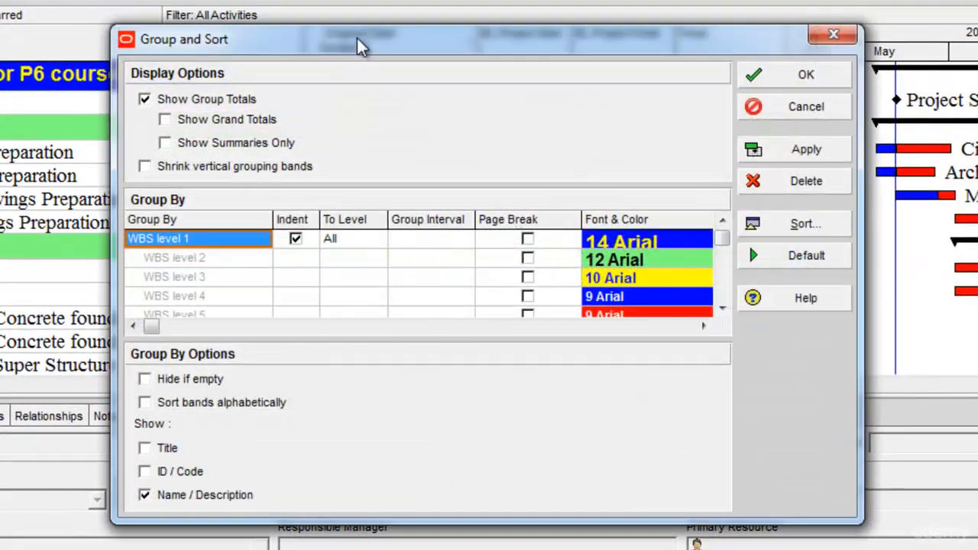
{"action": "left_click_drag", "start_coordinate": [365, 32], "coordinate": [369, 13]}
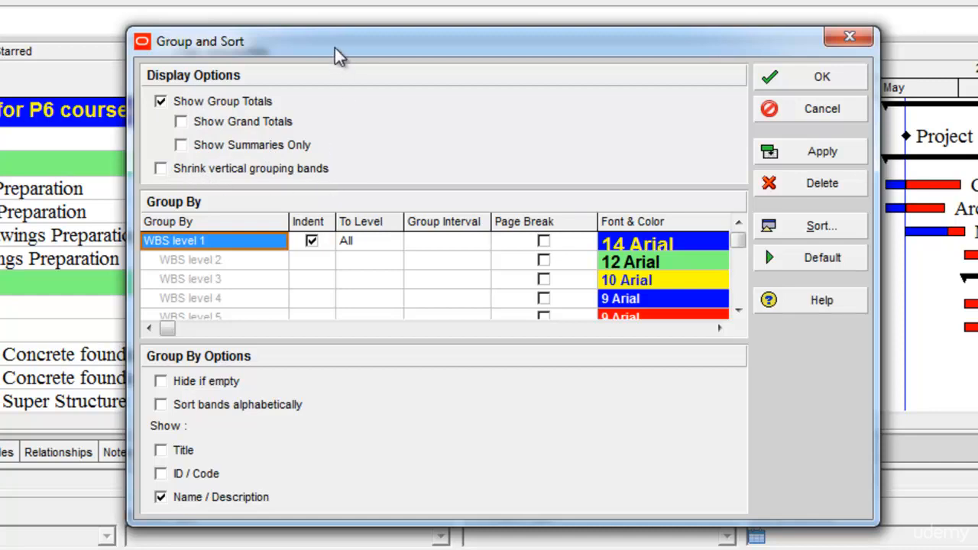
{"action": "left_click", "coordinate": [161, 101]}
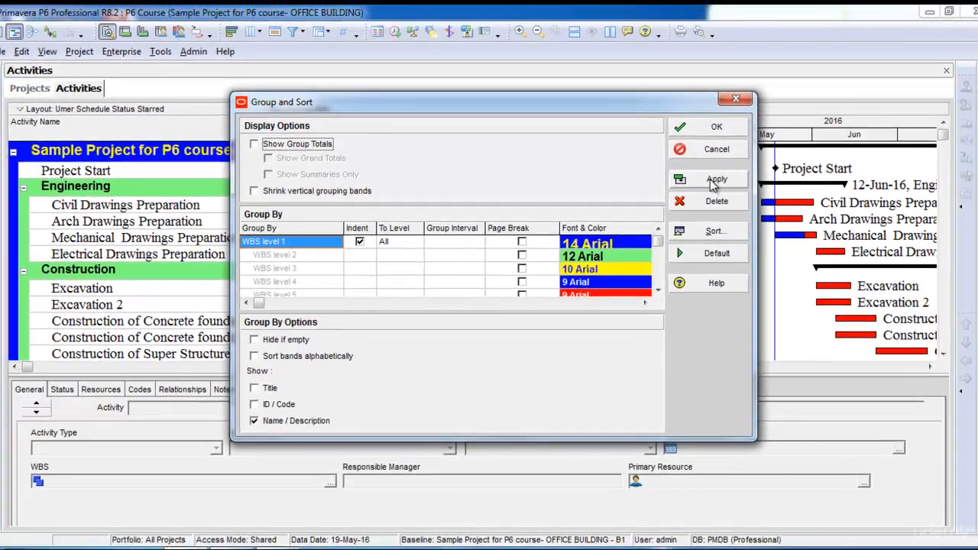
{"action": "left_click", "coordinate": [715, 181]}
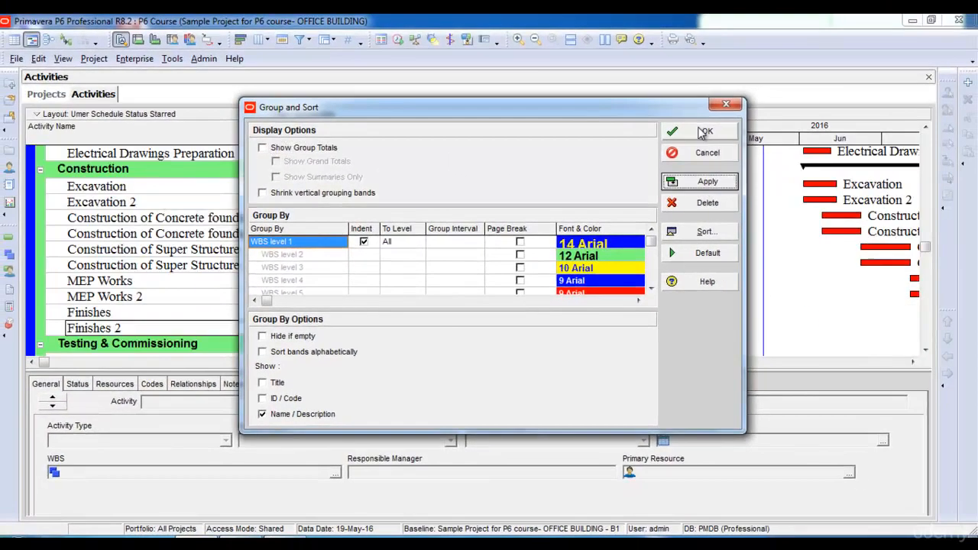
{"action": "left_click", "coordinate": [716, 127]}
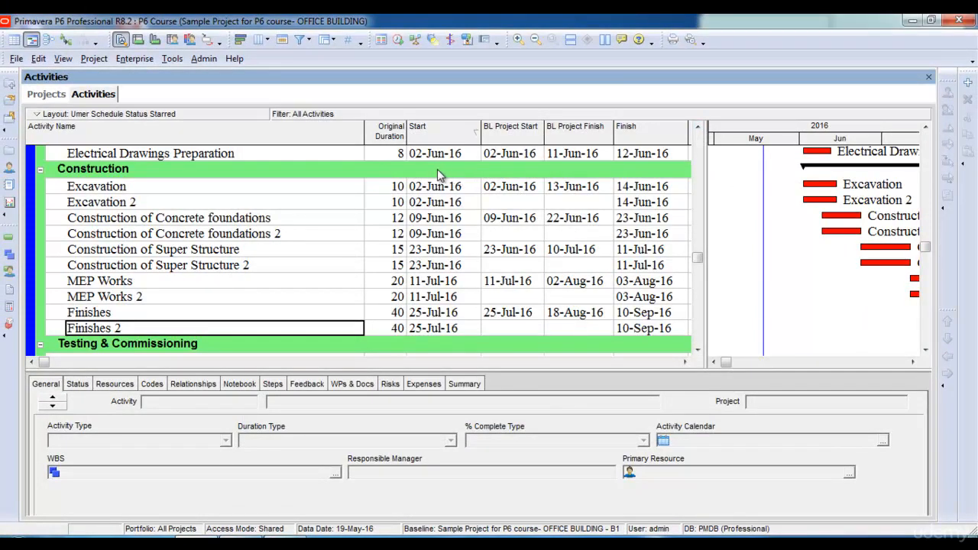
{"action": "scroll", "coordinate": [437, 174], "scroll_direction": "up", "scroll_amount": 3}
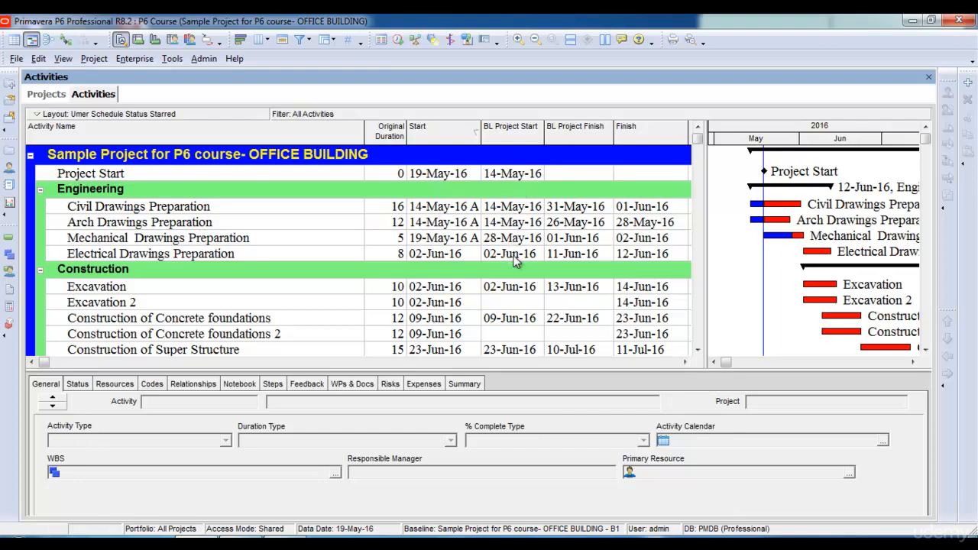
- Turn Show Group Totals back on for the activity table's grouping and check the Construction band
{"action": "left_click", "coordinate": [331, 39]}
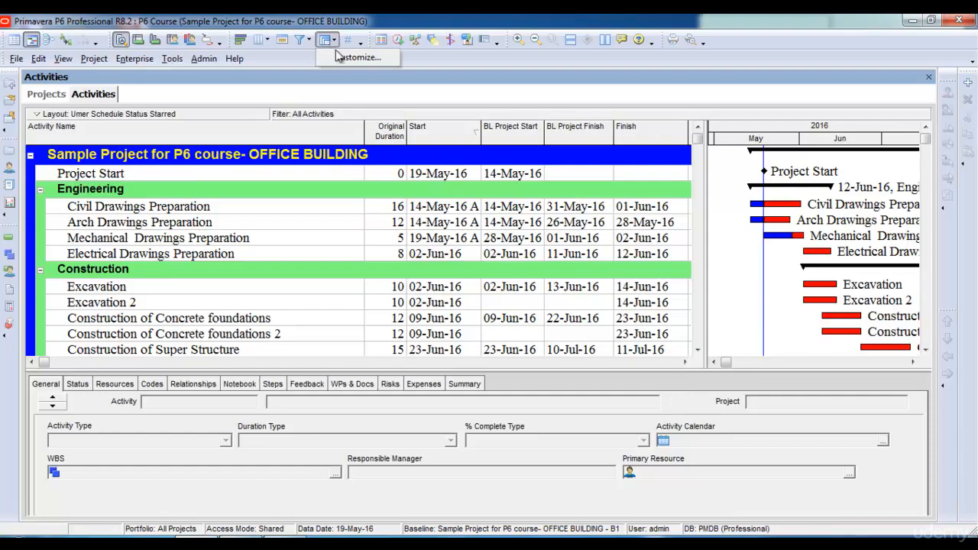
{"action": "left_click", "coordinate": [356, 57]}
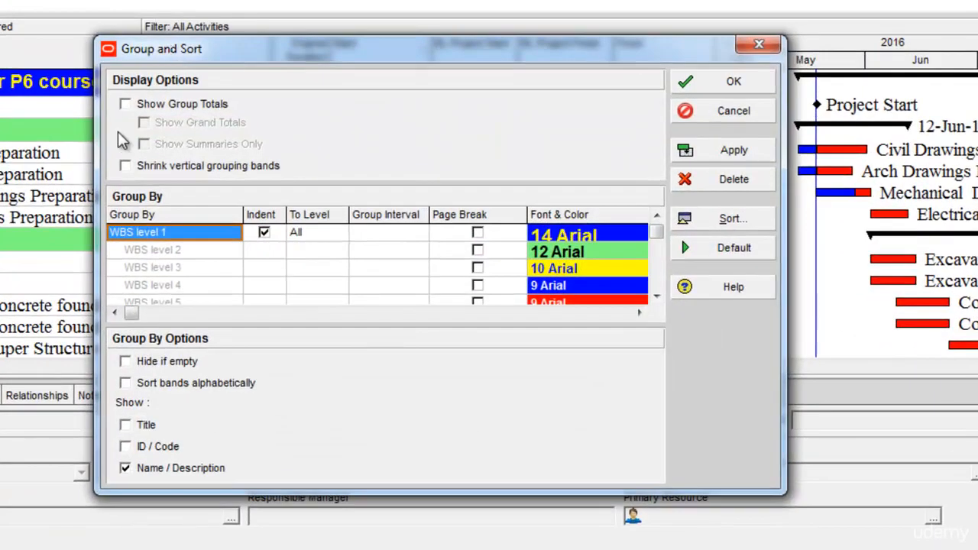
{"action": "left_click", "coordinate": [125, 104]}
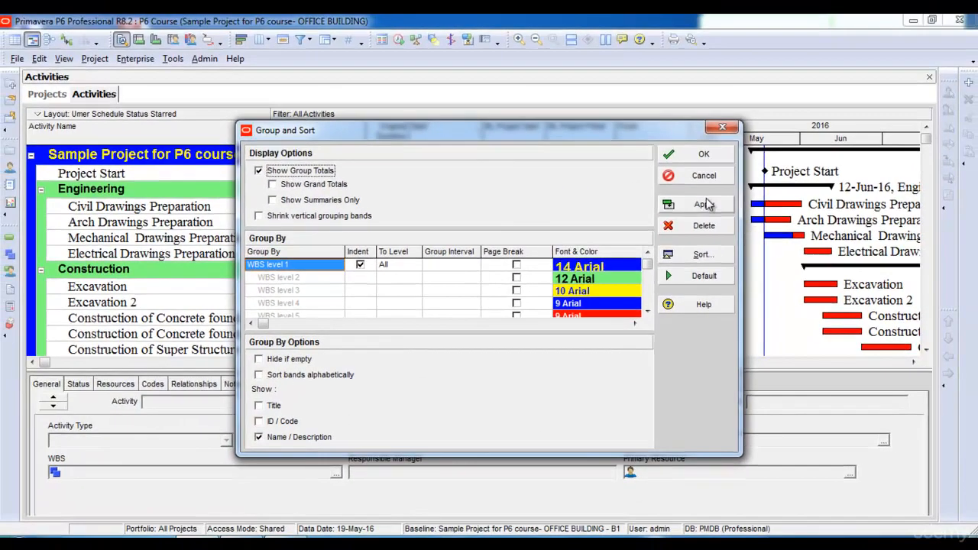
{"action": "left_click", "coordinate": [703, 204]}
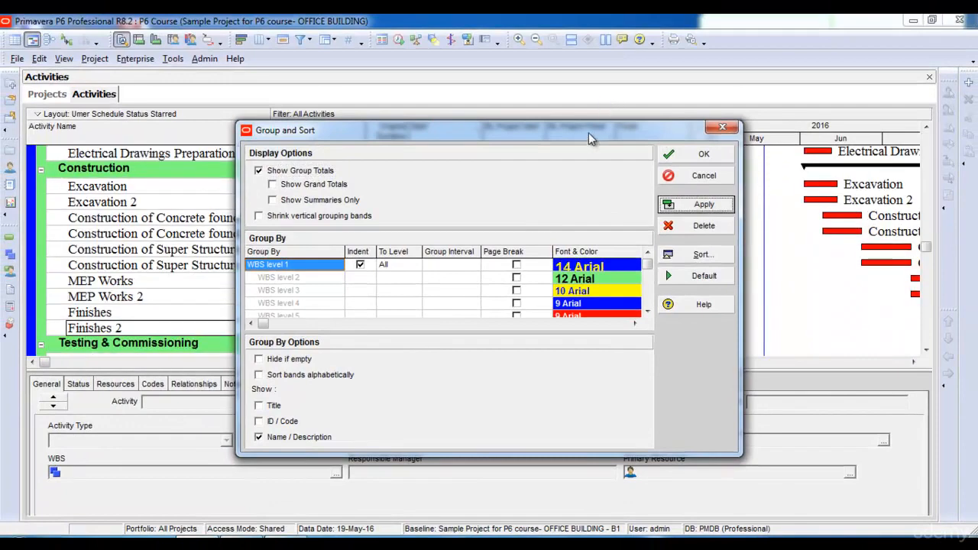
{"action": "left_click_drag", "start_coordinate": [589, 132], "coordinate": [572, 222]}
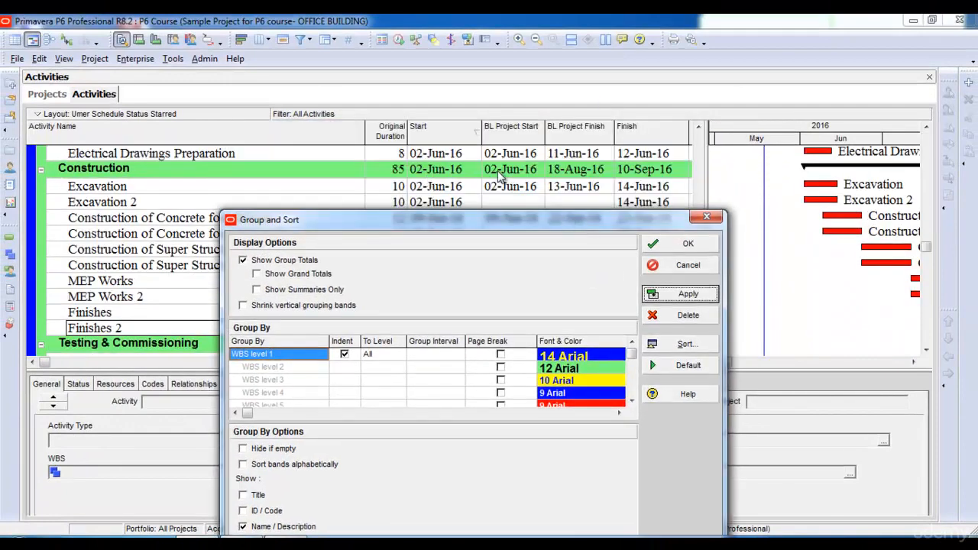
{"action": "left_click_drag", "start_coordinate": [462, 223], "coordinate": [565, 180]}
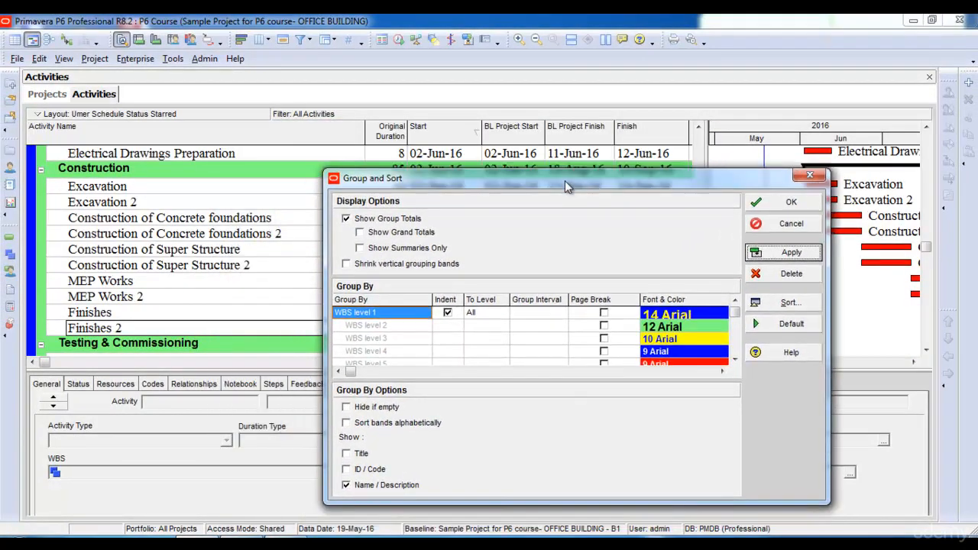
- Enable Show Grand Totals for the grouping and view the first rows of the activity table
{"action": "left_click", "coordinate": [360, 233]}
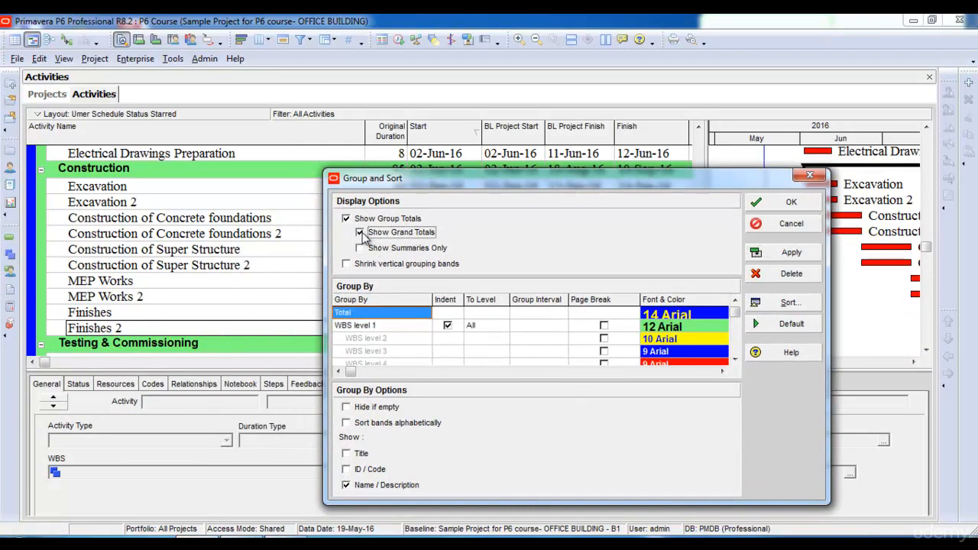
{"action": "left_click", "coordinate": [791, 258]}
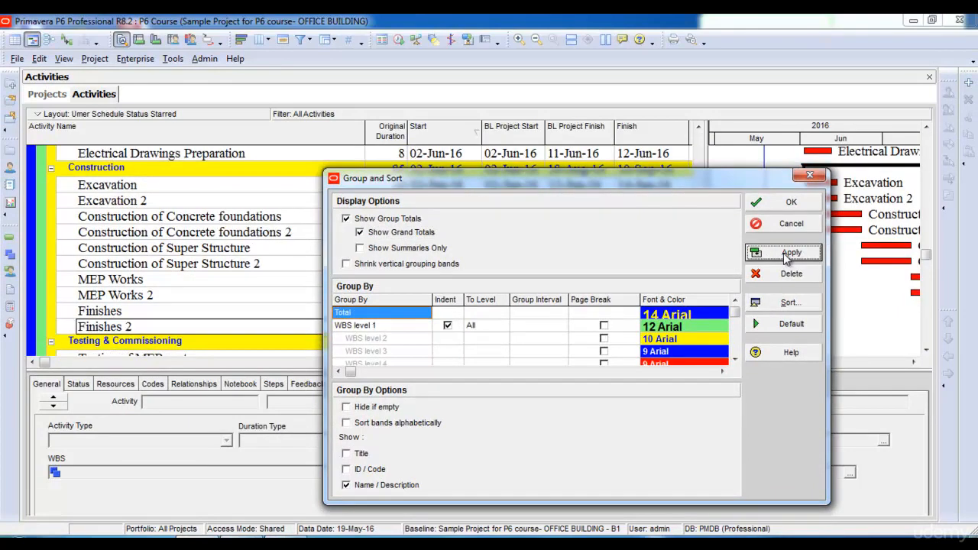
{"action": "left_click", "coordinate": [792, 204]}
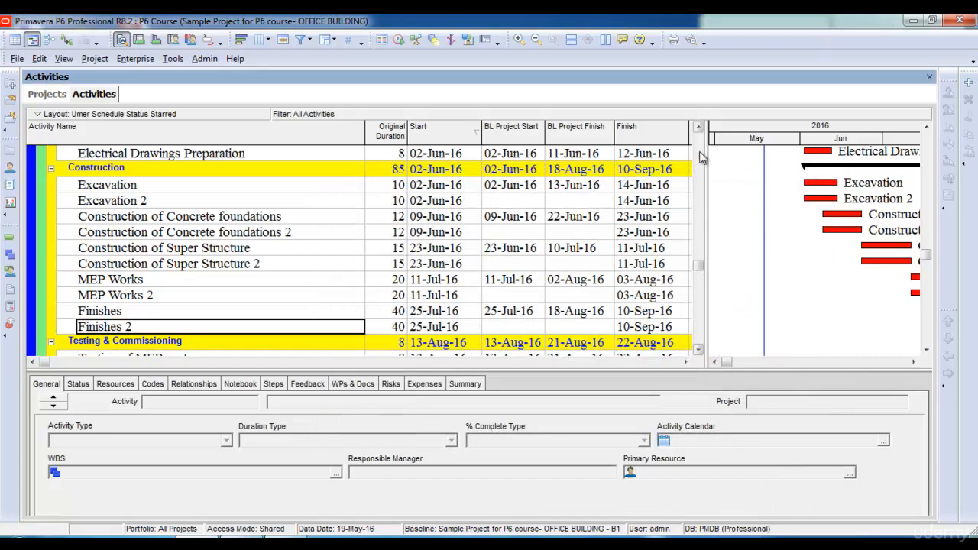
{"action": "scroll", "coordinate": [701, 157], "scroll_direction": "up", "scroll_amount": 3}
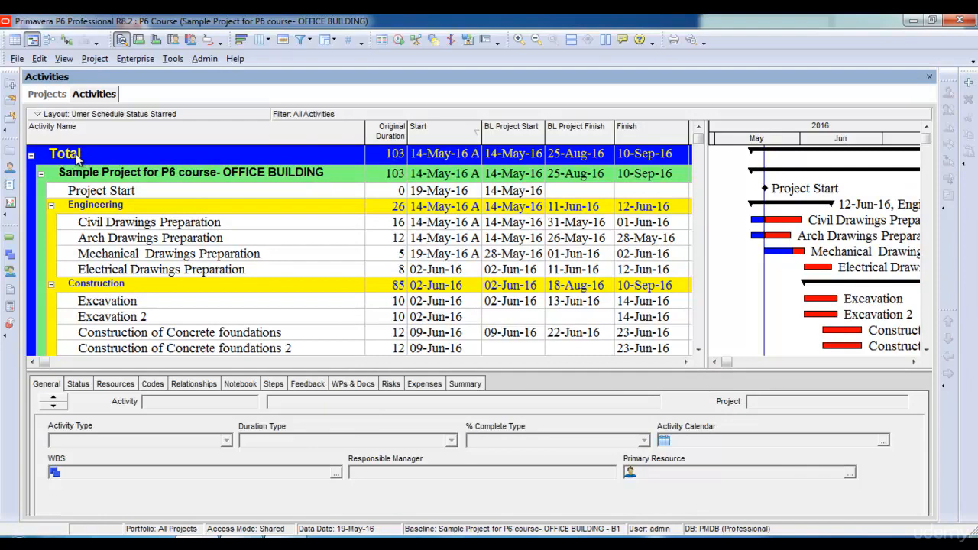
- Switch the grouping display from Show Grand Totals to Show Summaries Only and view the summarized WBS bands
{"action": "left_click", "coordinate": [327, 40]}
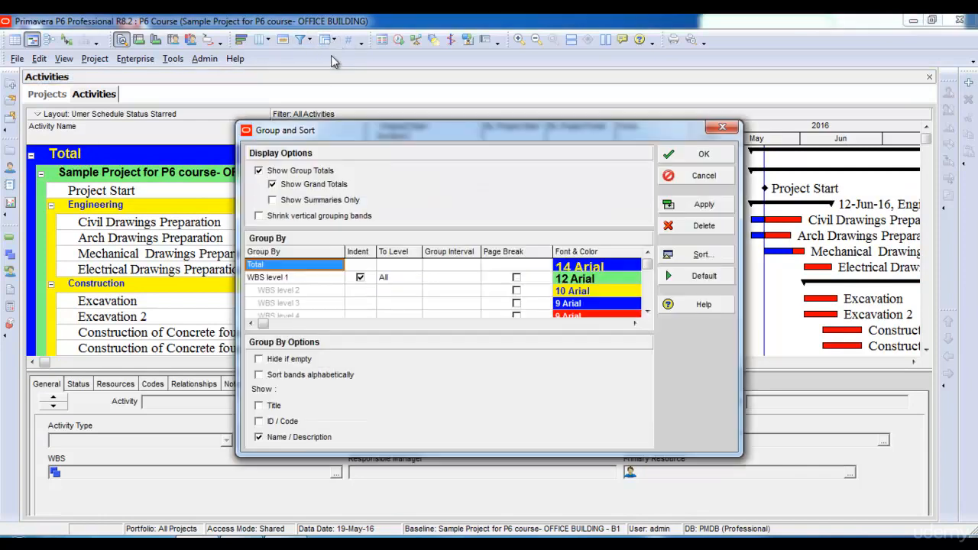
{"action": "left_click", "coordinate": [273, 185]}
{"action": "left_click", "coordinate": [273, 200]}
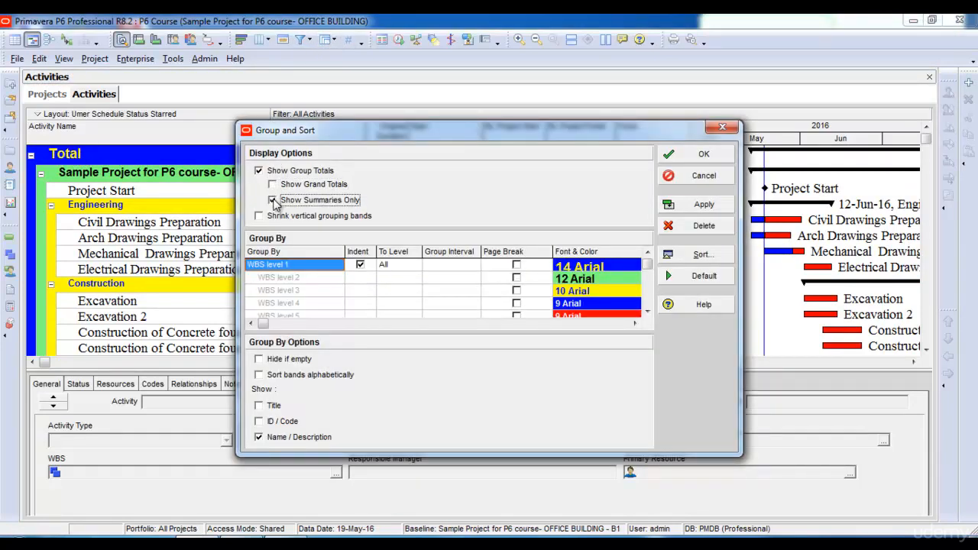
{"action": "left_click", "coordinate": [702, 207]}
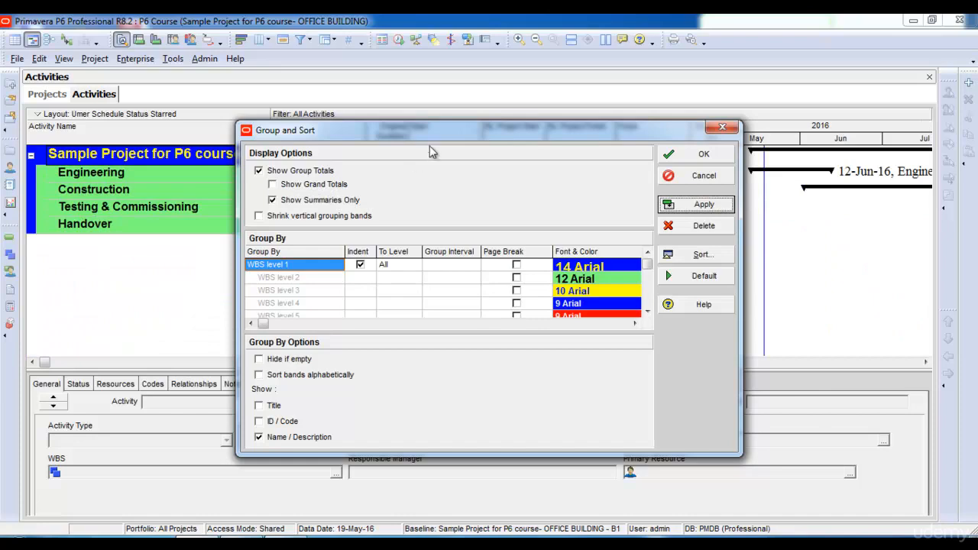
{"action": "left_click_drag", "start_coordinate": [425, 130], "coordinate": [404, 275]}
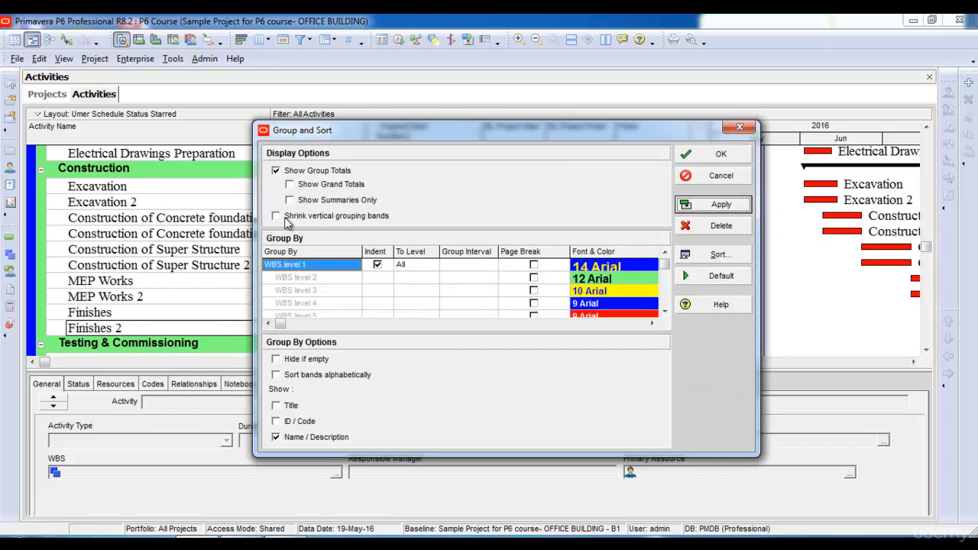
- Try the Shrink vertical grouping bands option on the activity table and turn it off again
{"action": "left_click", "coordinate": [278, 217]}
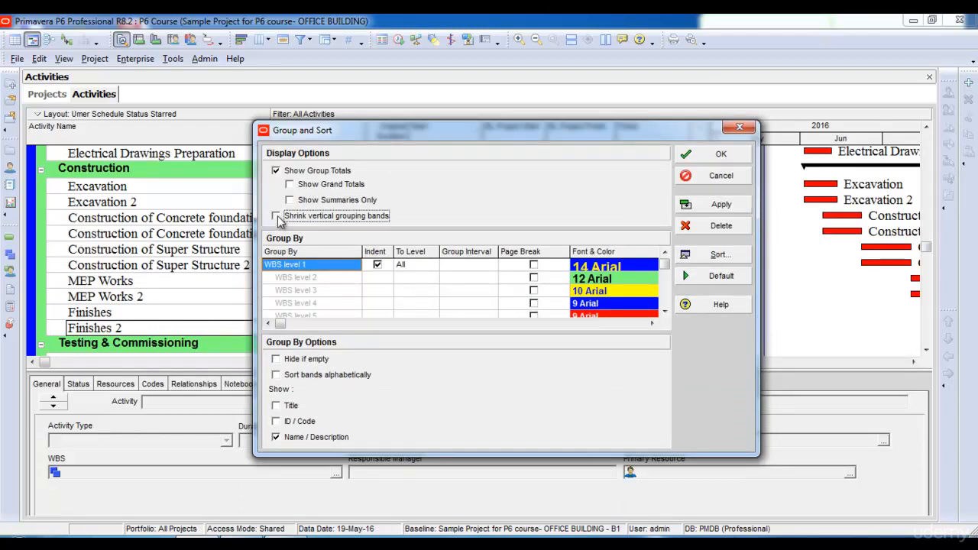
{"action": "left_click", "coordinate": [726, 206]}
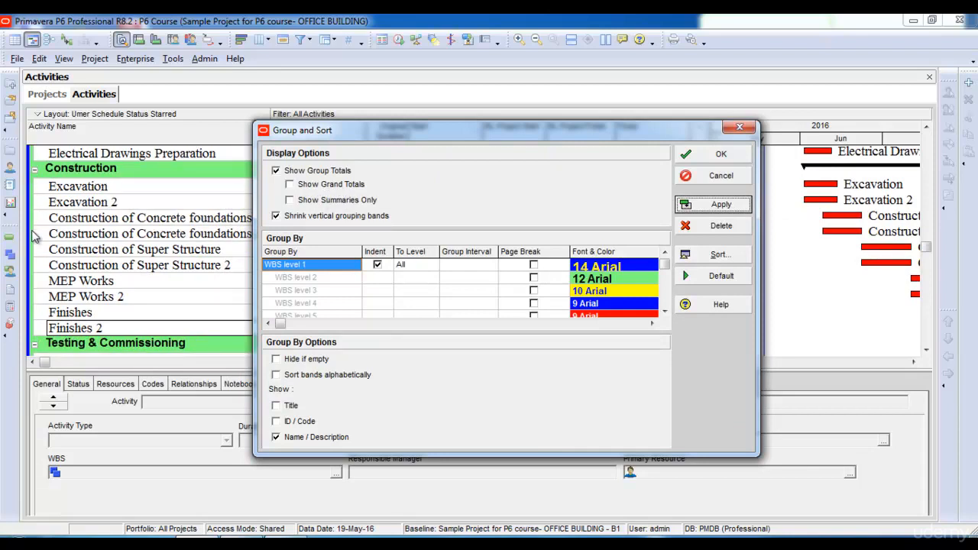
{"action": "left_click", "coordinate": [276, 217]}
{"action": "left_click", "coordinate": [715, 206]}
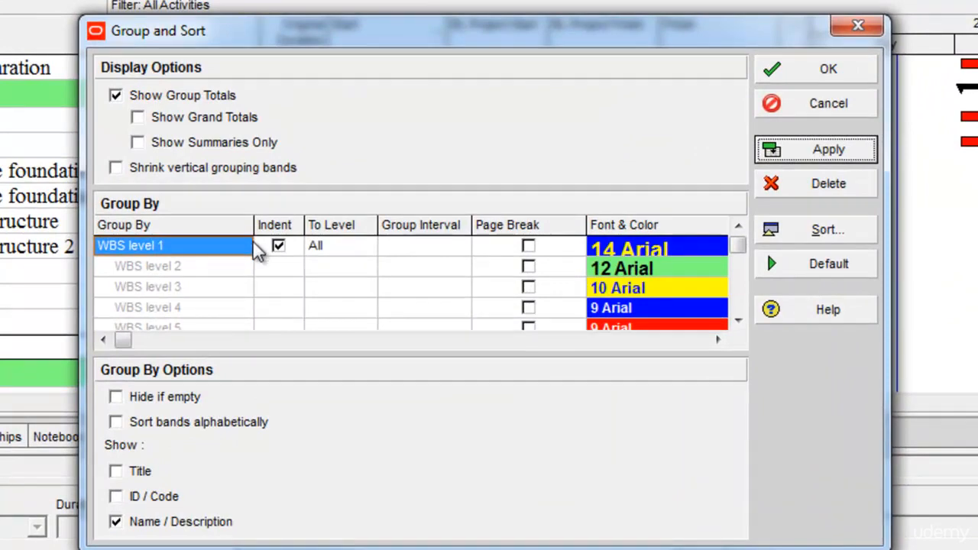
- Group the activities by Vendor instead of WBS
{"action": "left_click", "coordinate": [227, 252]}
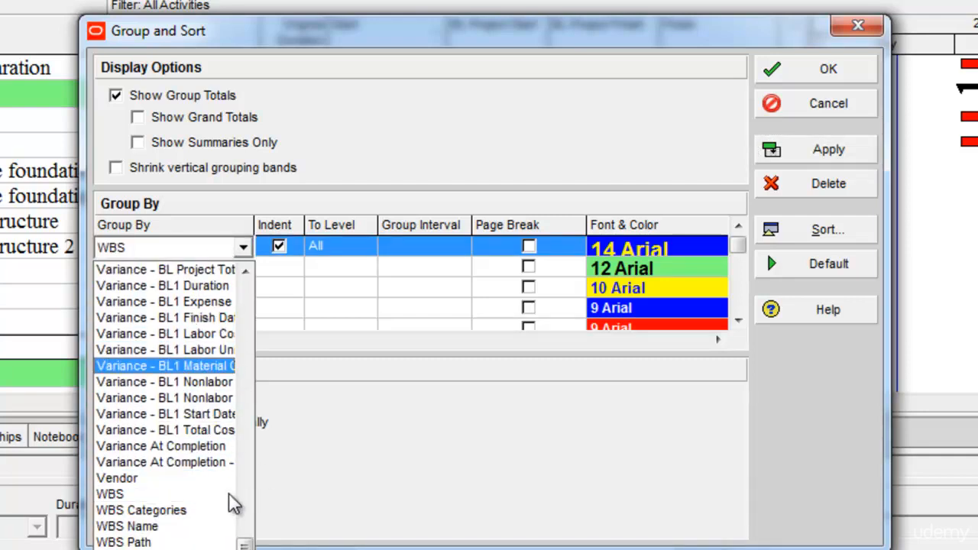
{"action": "left_click_drag", "start_coordinate": [244, 546], "coordinate": [245, 548]}
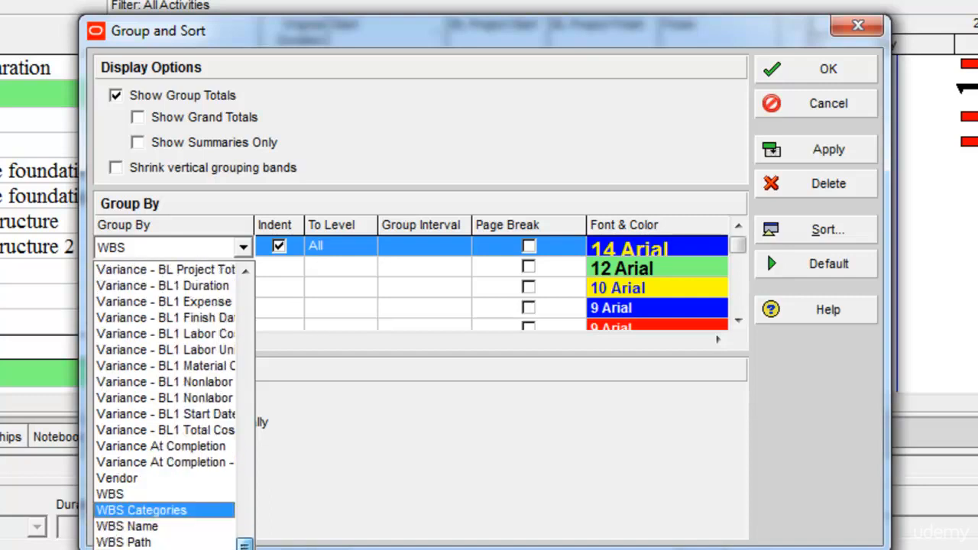
{"action": "left_click", "coordinate": [155, 486]}
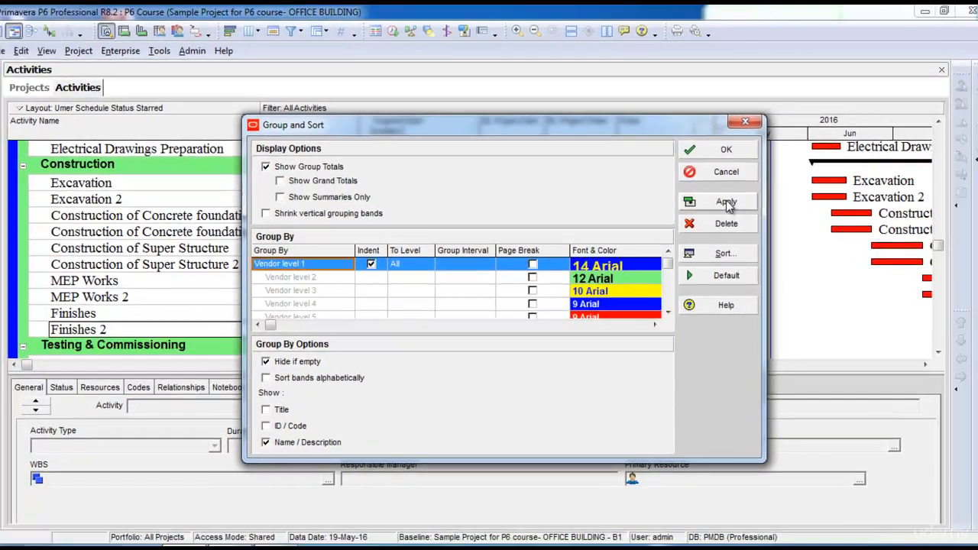
{"action": "left_click", "coordinate": [726, 205]}
{"action": "left_click", "coordinate": [726, 149]}
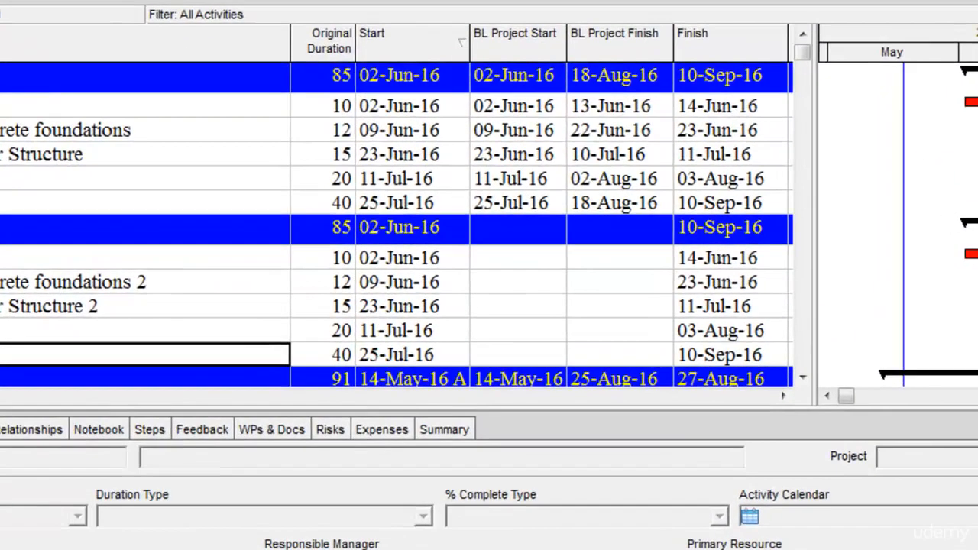
- Turn off indenting for the Vendor grouping and add WBS as the second grouping level beneath it
{"action": "left_click", "coordinate": [325, 39]}
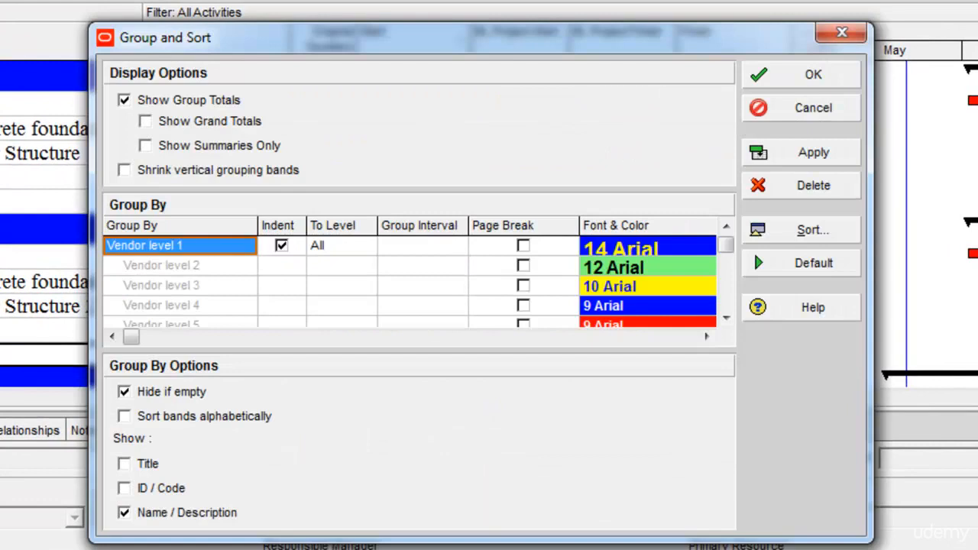
{"action": "left_click", "coordinate": [281, 247]}
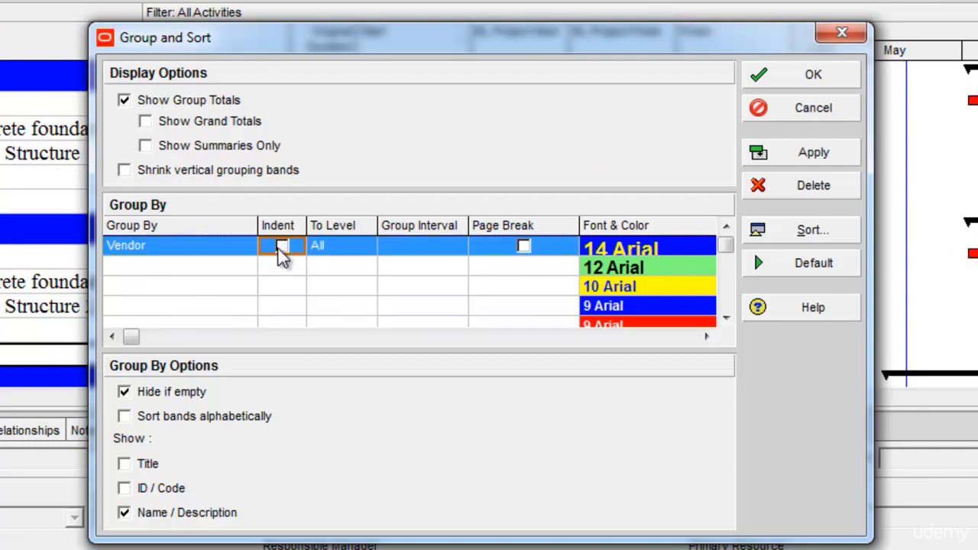
{"action": "left_click", "coordinate": [161, 271]}
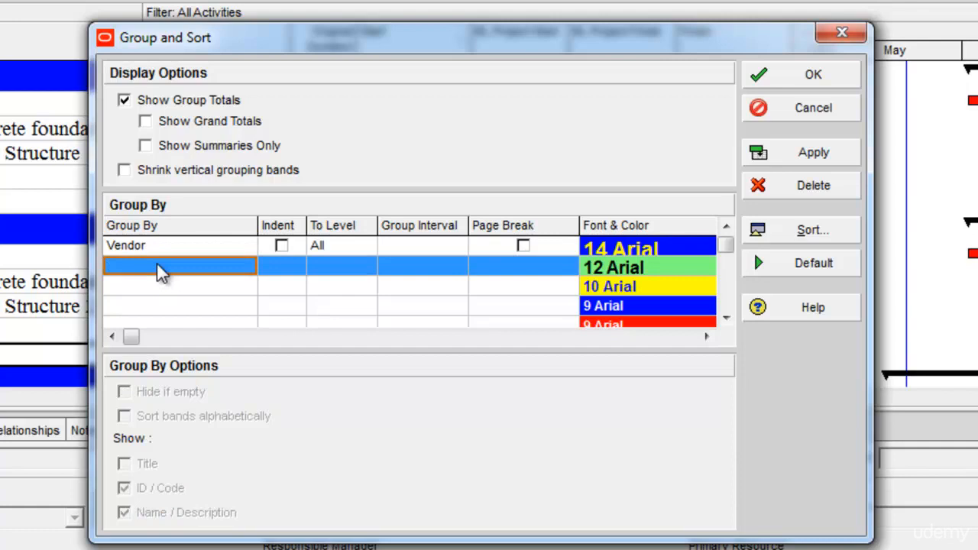
{"action": "left_click", "coordinate": [149, 269]}
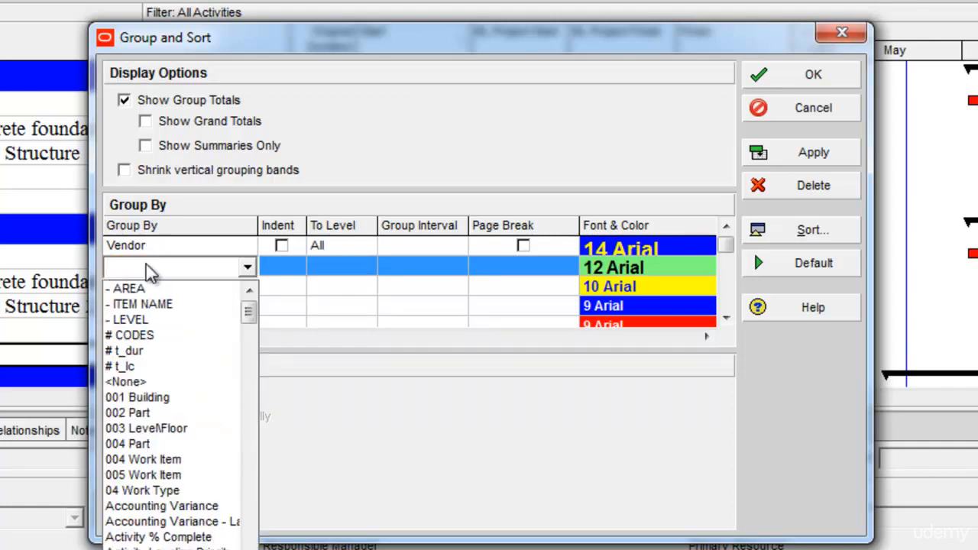
{"action": "key", "text": "w"}
{"action": "left_click", "coordinate": [129, 507]}
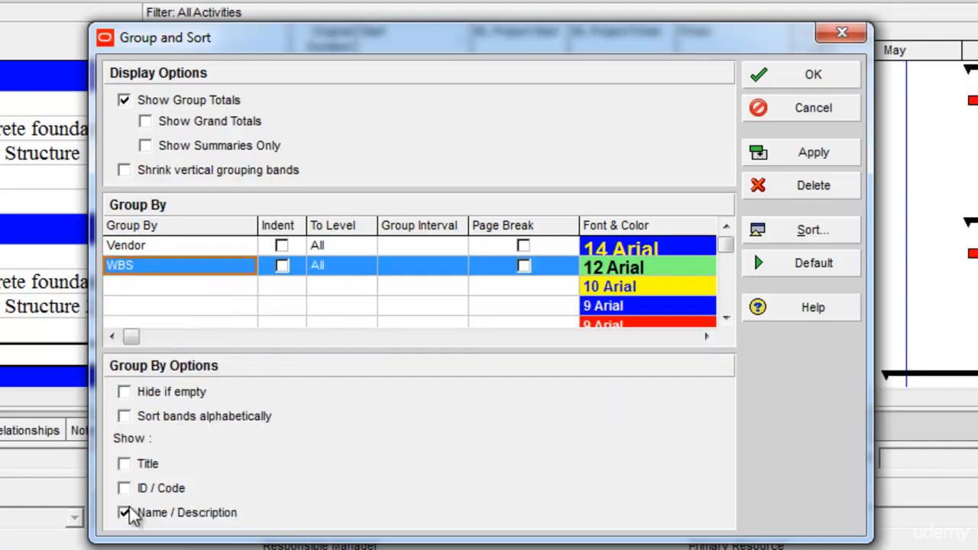
{"action": "left_click", "coordinate": [812, 162]}
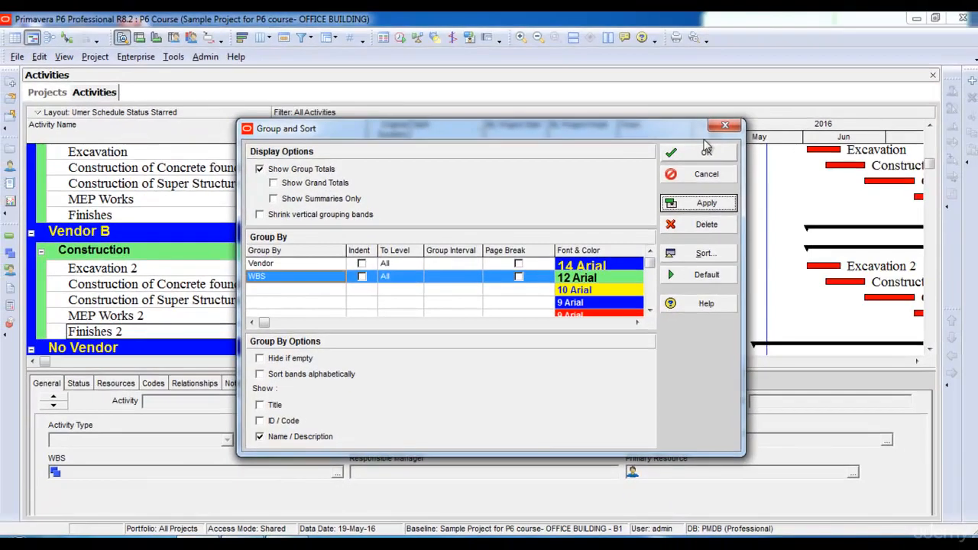
{"action": "left_click", "coordinate": [718, 144]}
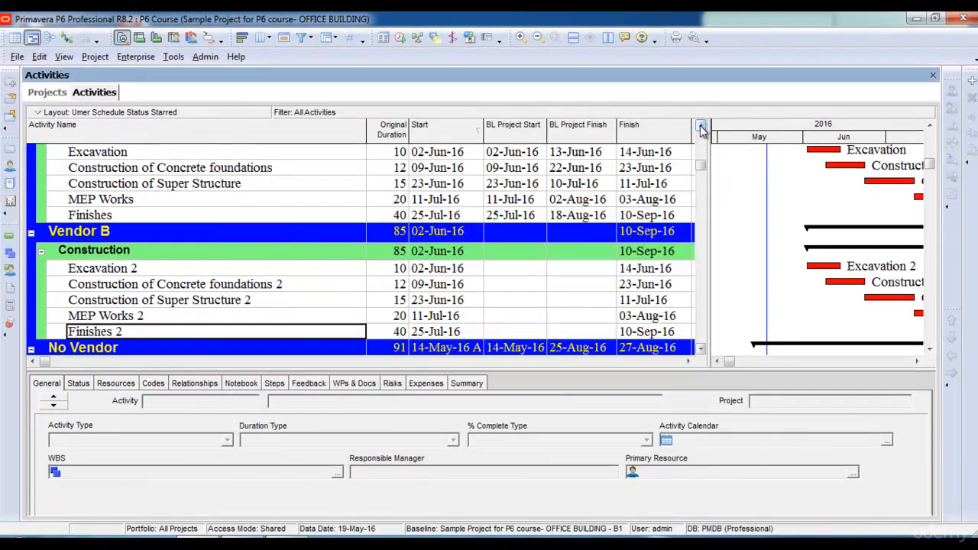
- Add Start as the third grouping level beneath Vendor and WBS
{"action": "left_click", "coordinate": [715, 116]}
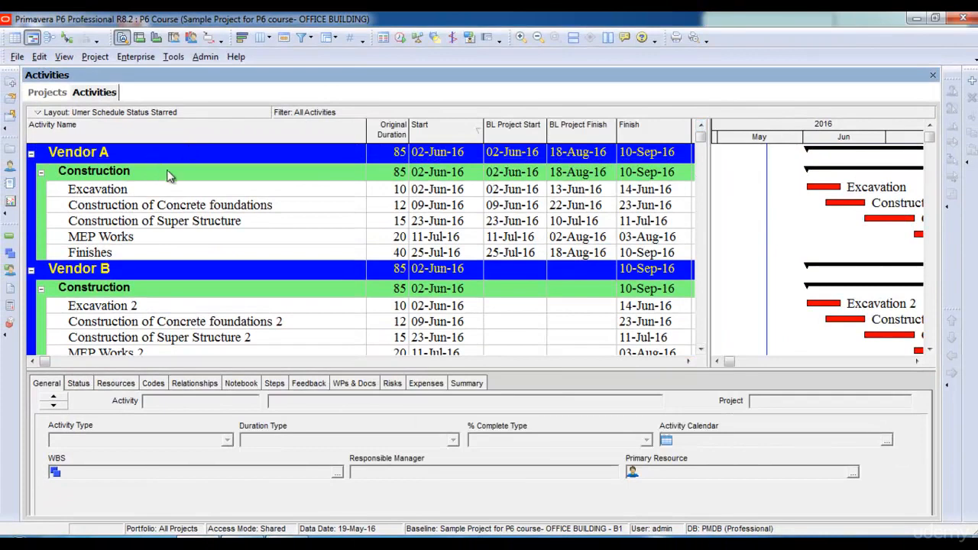
{"action": "left_click", "coordinate": [132, 174]}
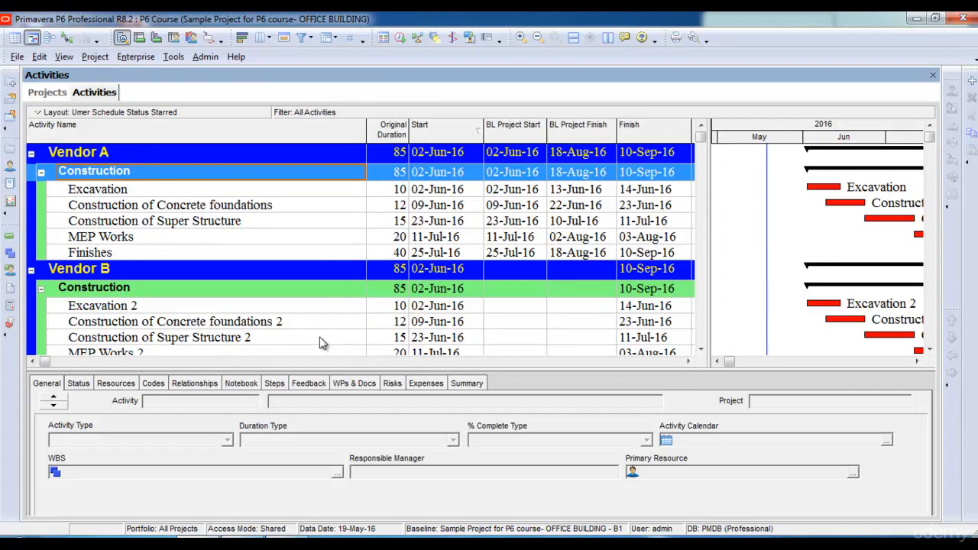
{"action": "left_click", "coordinate": [330, 38]}
{"action": "left_click", "coordinate": [328, 37]}
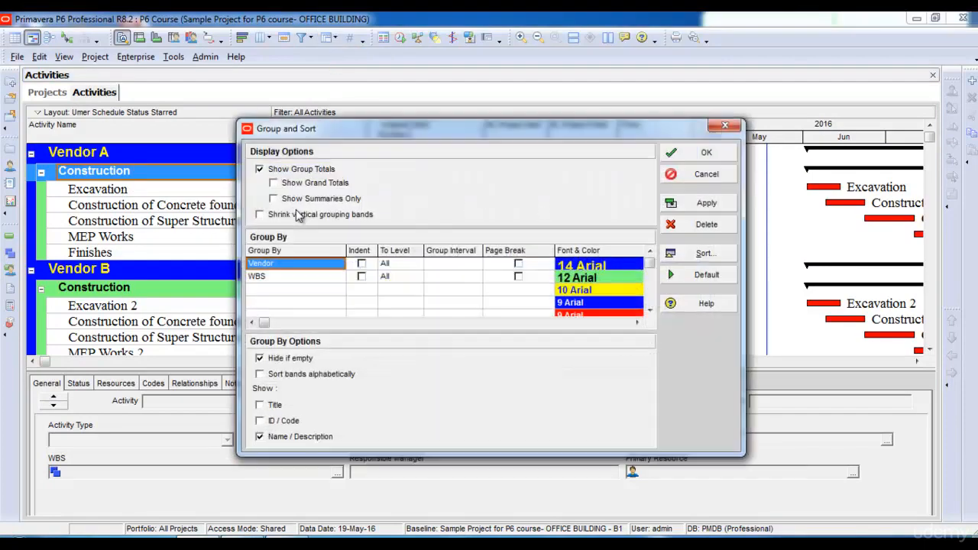
{"action": "left_click", "coordinate": [275, 290]}
{"action": "left_click", "coordinate": [275, 295]}
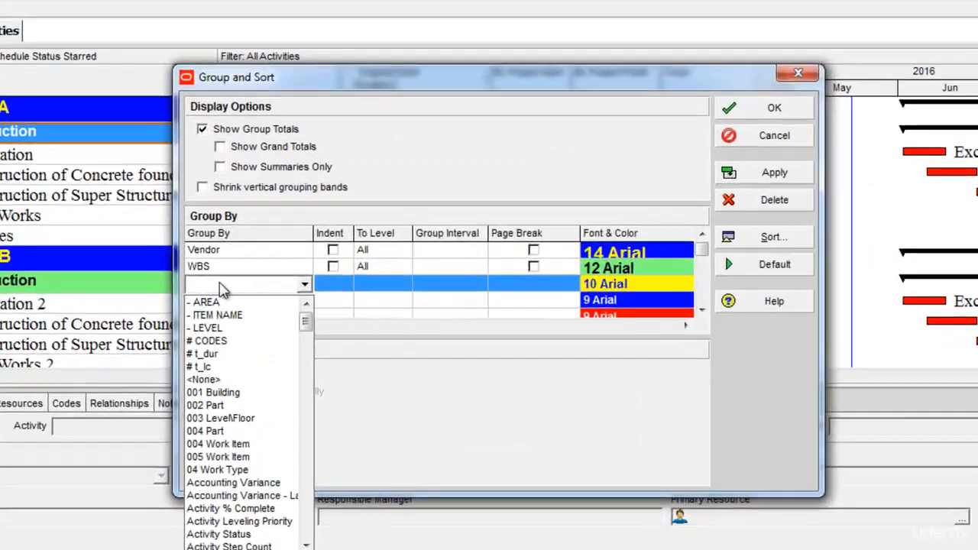
{"action": "key", "text": "s"}
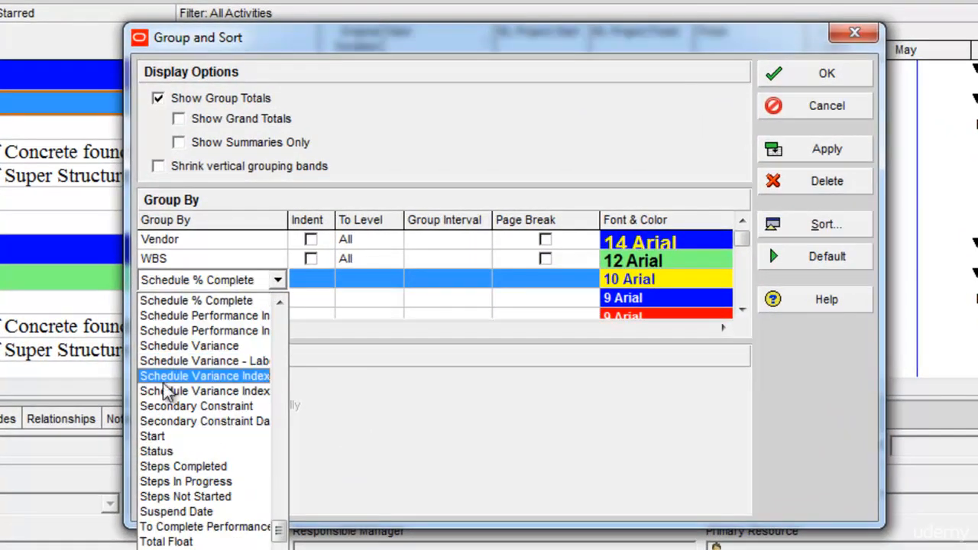
{"action": "left_click", "coordinate": [157, 440]}
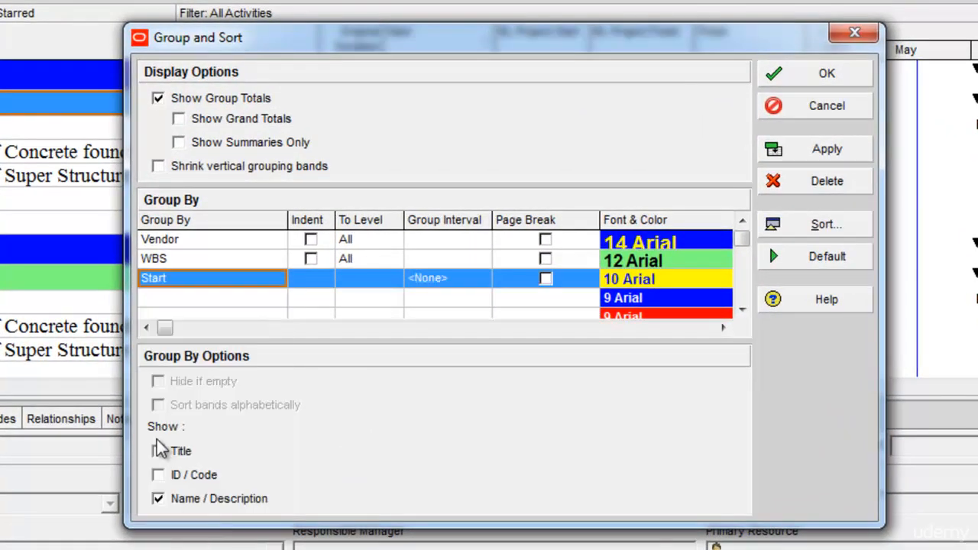
- Set the group interval of the Start level to Week and apply the grouping to the activities
{"action": "left_click", "coordinate": [460, 282]}
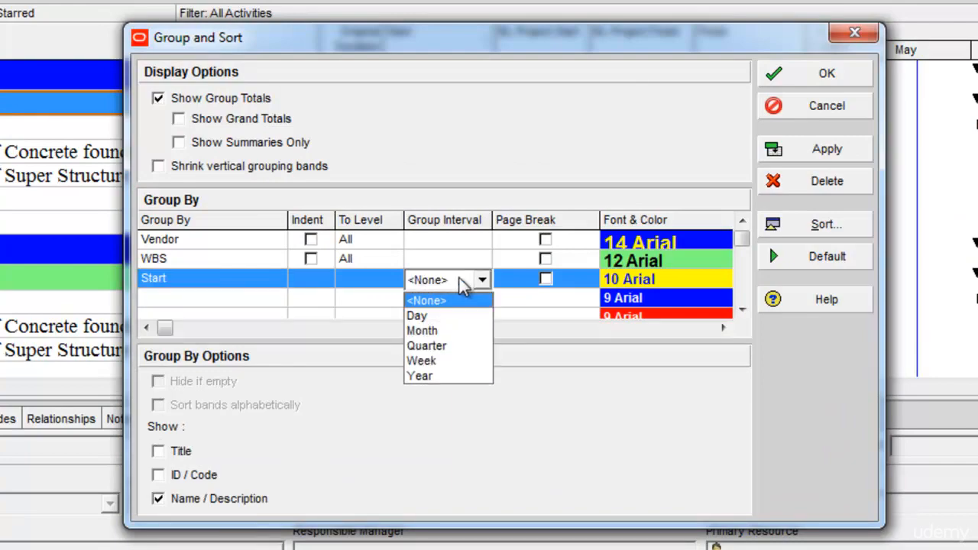
{"action": "left_click", "coordinate": [421, 361]}
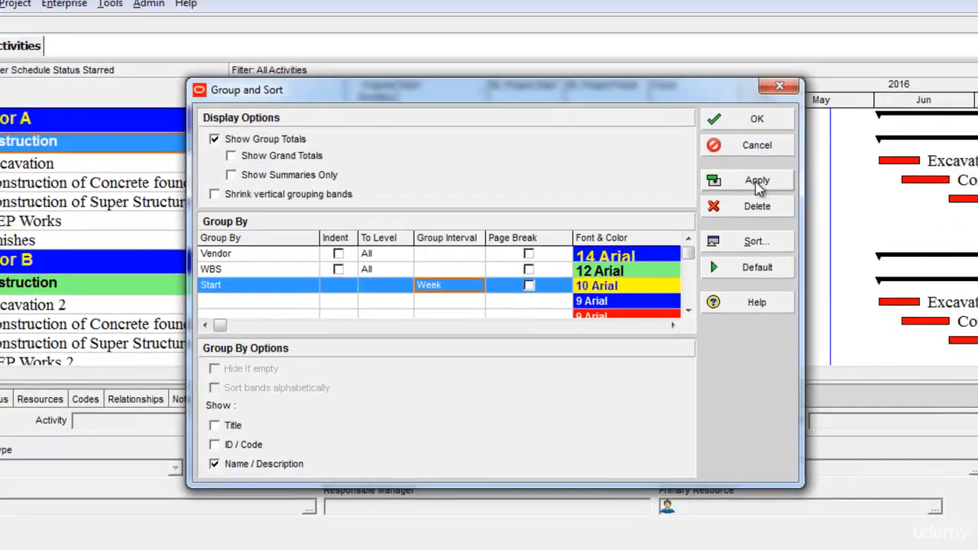
{"action": "left_click", "coordinate": [755, 181]}
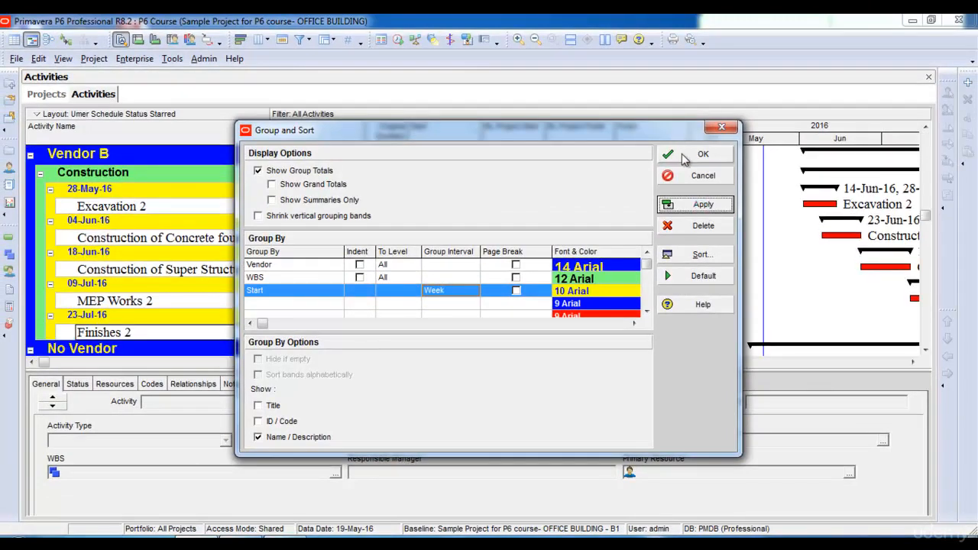
{"action": "left_click", "coordinate": [684, 157]}
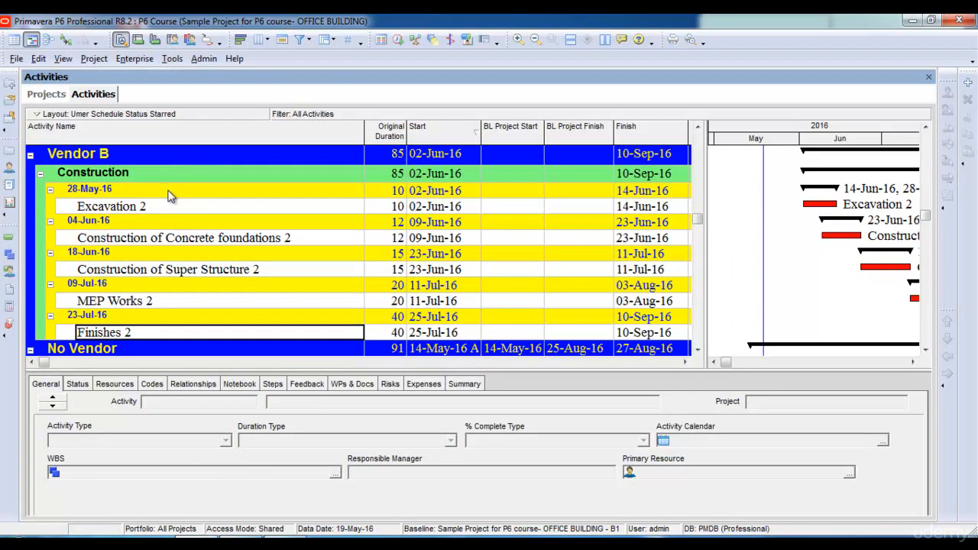
- Delete all the grouping levels so the activities are listed without any bands
{"action": "left_click", "coordinate": [327, 40]}
{"action": "left_click", "coordinate": [333, 58]}
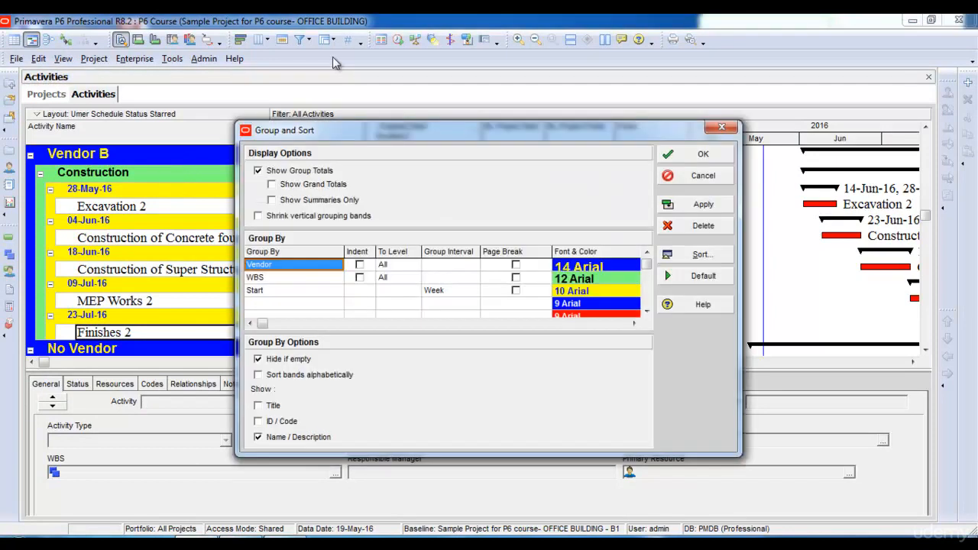
{"action": "left_click", "coordinate": [684, 225]}
{"action": "left_click", "coordinate": [684, 225]}
{"action": "left_click", "coordinate": [684, 226]}
{"action": "left_click", "coordinate": [691, 204]}
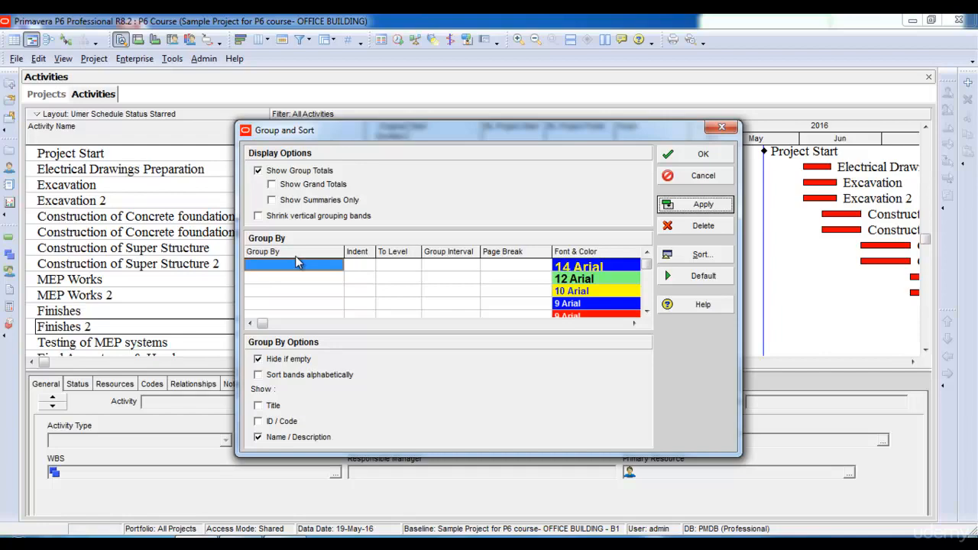
{"action": "left_click", "coordinate": [701, 155]}
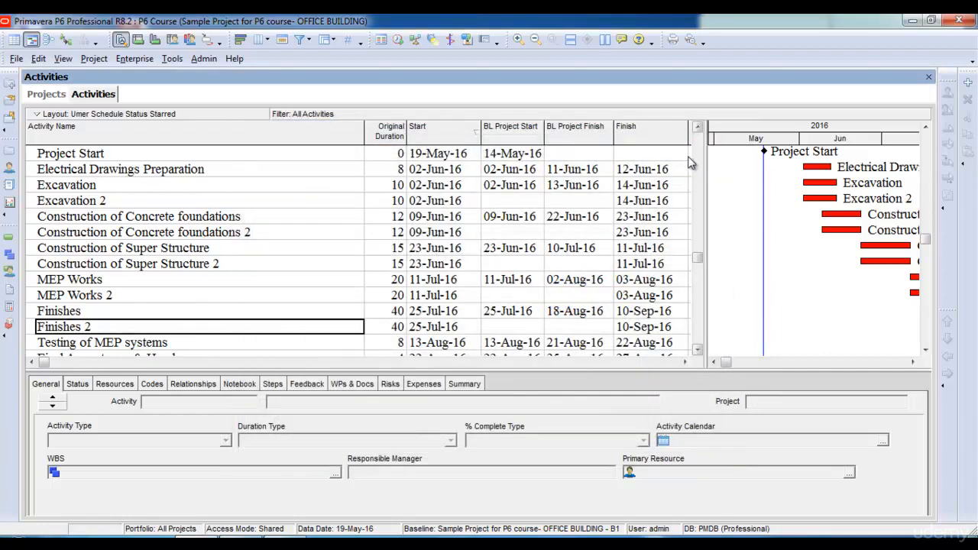
{"action": "left_click", "coordinate": [696, 151]}
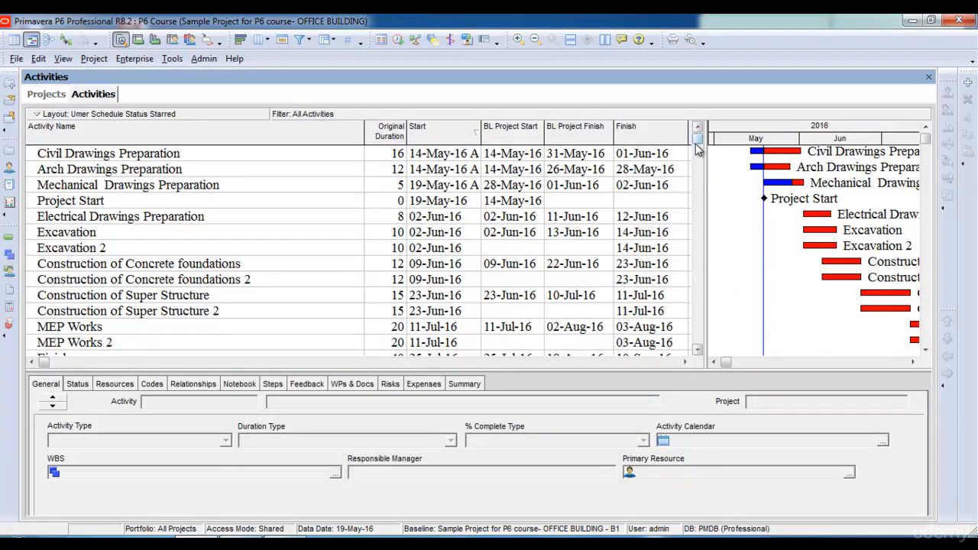
- Choose WBS as the first grouping level for the ungrouped activities
{"action": "left_click", "coordinate": [326, 39]}
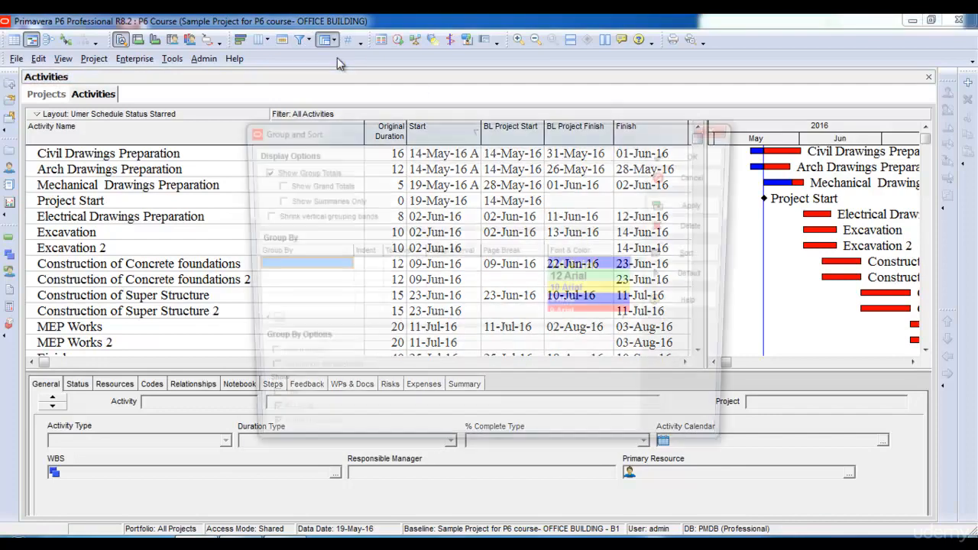
{"action": "left_click", "coordinate": [293, 264]}
{"action": "scroll", "coordinate": [291, 382], "scroll_direction": "down", "scroll_amount": 10}
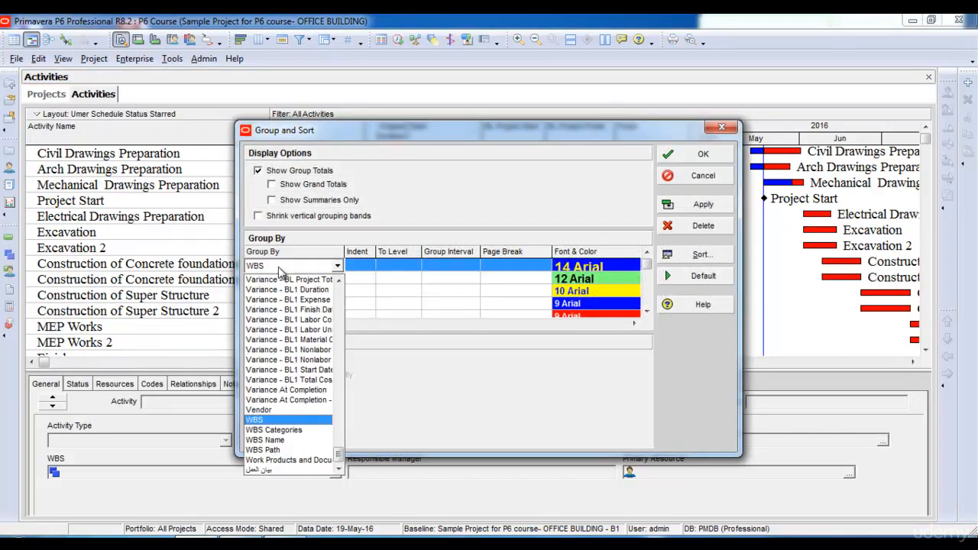
{"action": "left_click", "coordinate": [274, 416]}
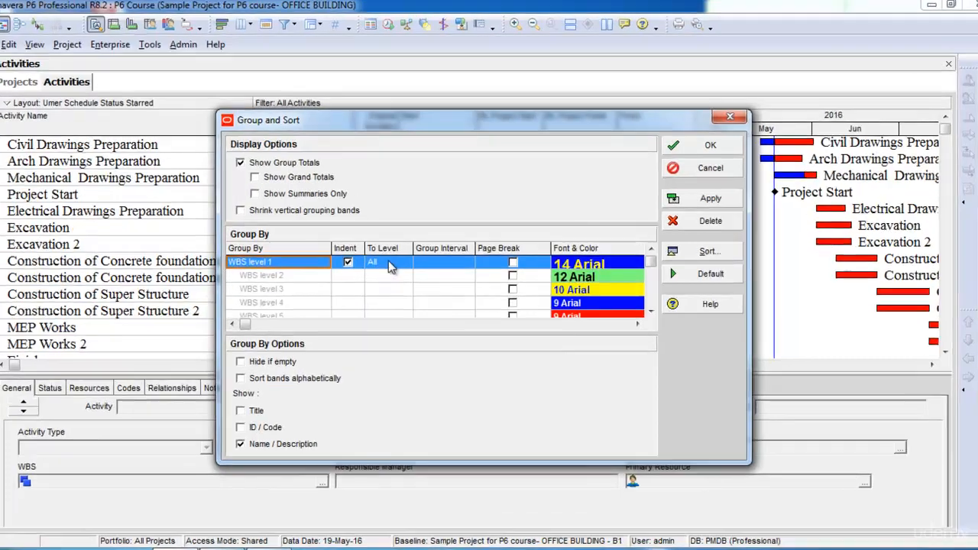
- Limit the WBS grouping to level 2, apply it and look through the resulting bands
{"action": "left_click", "coordinate": [390, 262]}
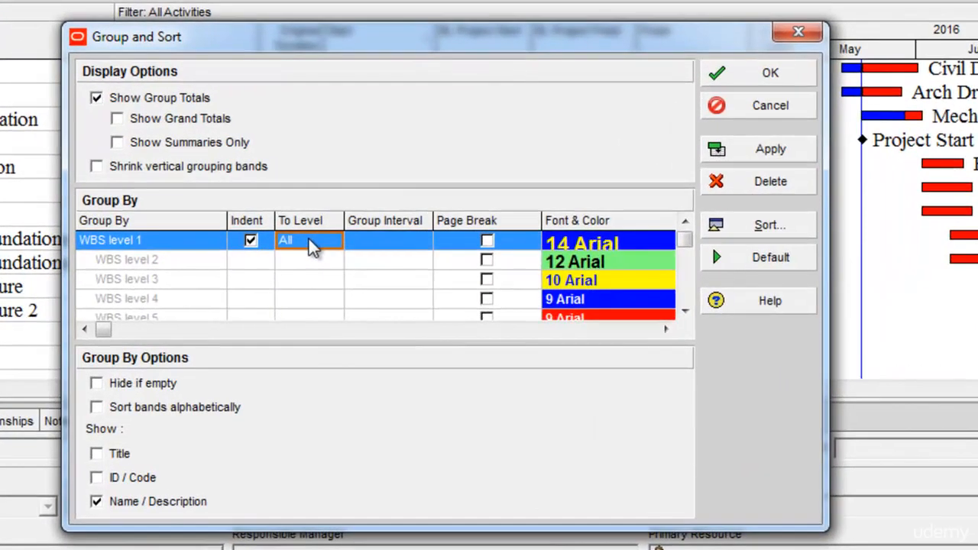
{"action": "left_click", "coordinate": [308, 239]}
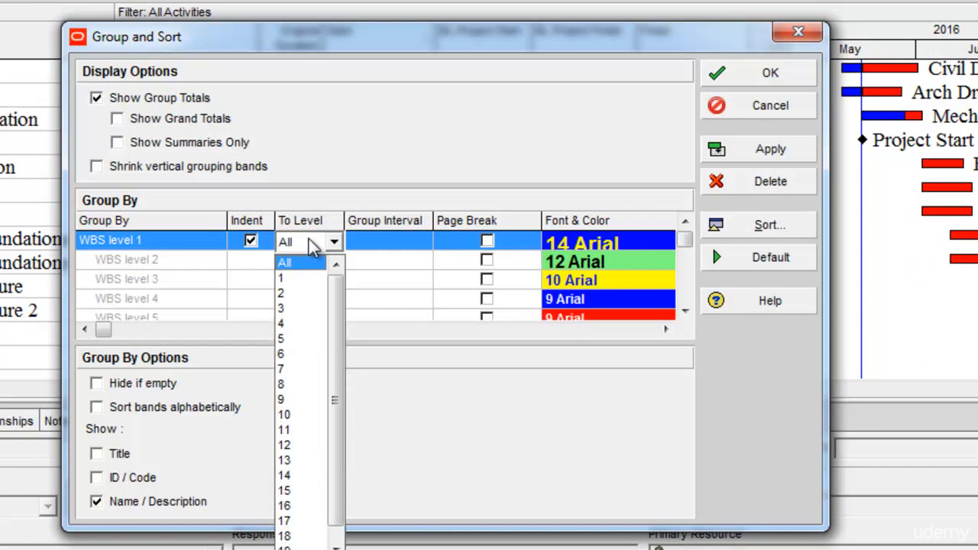
{"action": "left_click", "coordinate": [305, 295]}
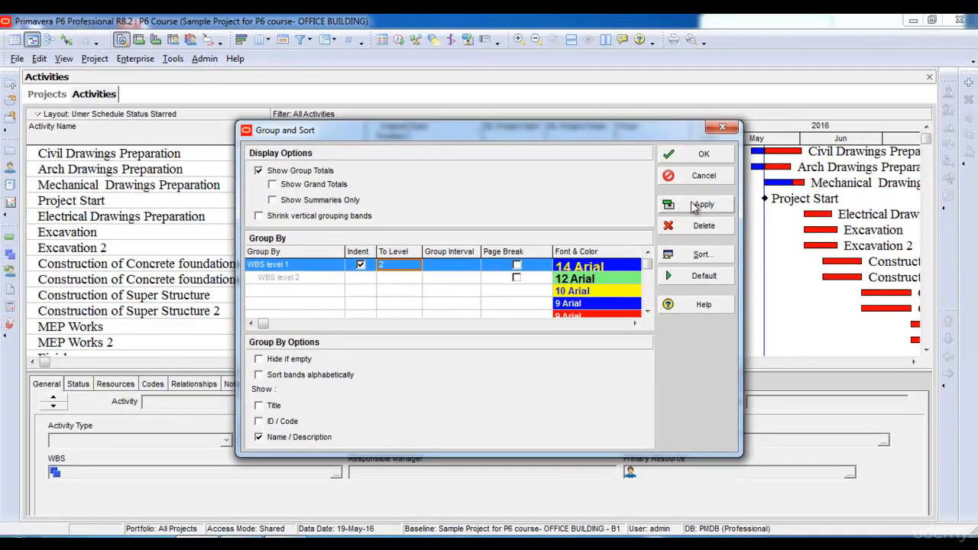
{"action": "left_click", "coordinate": [745, 153]}
{"action": "left_click", "coordinate": [703, 155]}
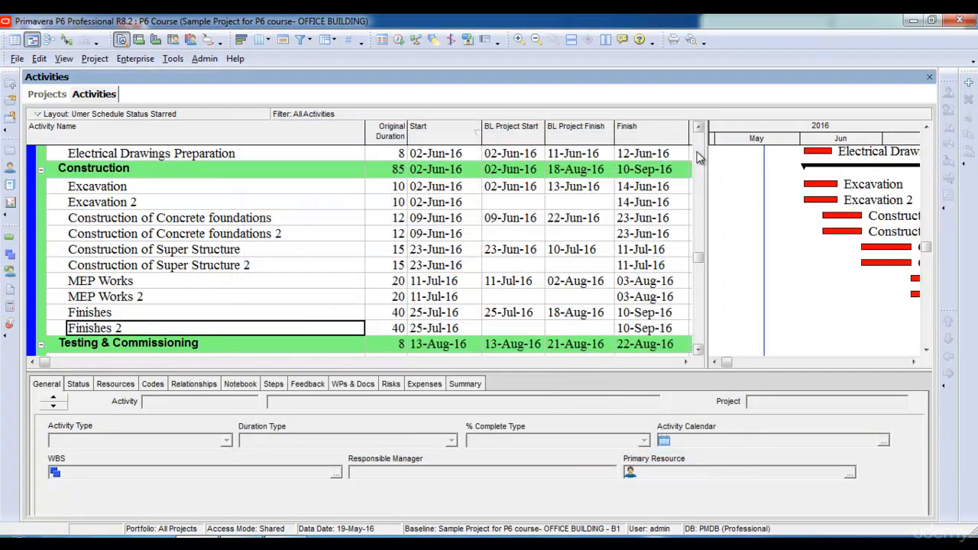
{"action": "scroll", "coordinate": [705, 149], "scroll_direction": "down", "scroll_amount": 2}
{"action": "scroll", "coordinate": [705, 142], "scroll_direction": "up", "scroll_amount": 4}
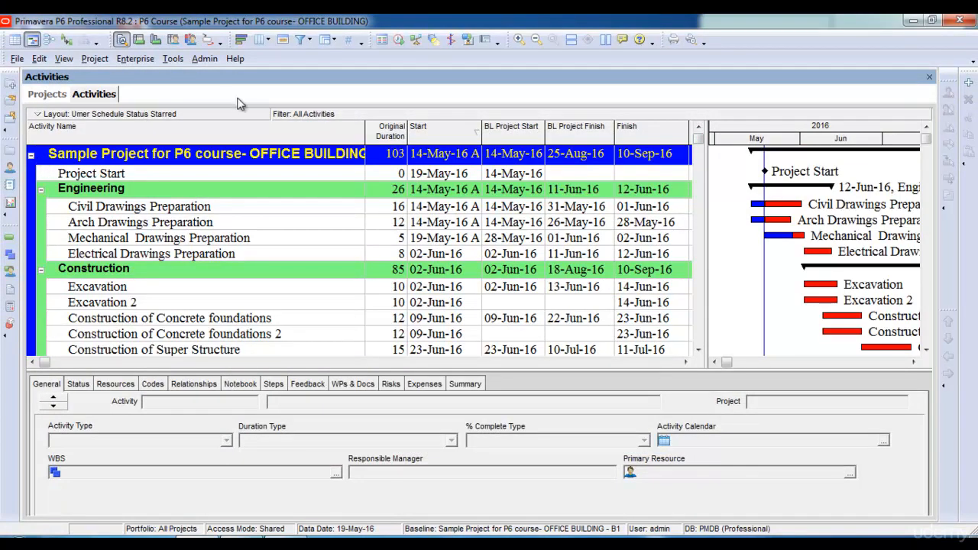
- Limit the WBS grouping to level 1, apply it, and collapse and expand the project band
{"action": "left_click", "coordinate": [328, 40]}
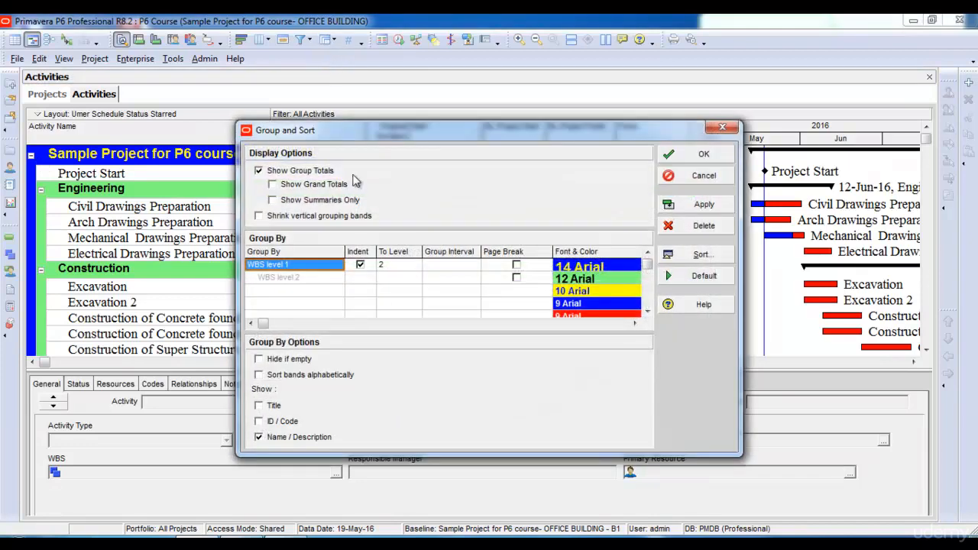
{"action": "left_click", "coordinate": [397, 267]}
{"action": "left_click", "coordinate": [400, 271]}
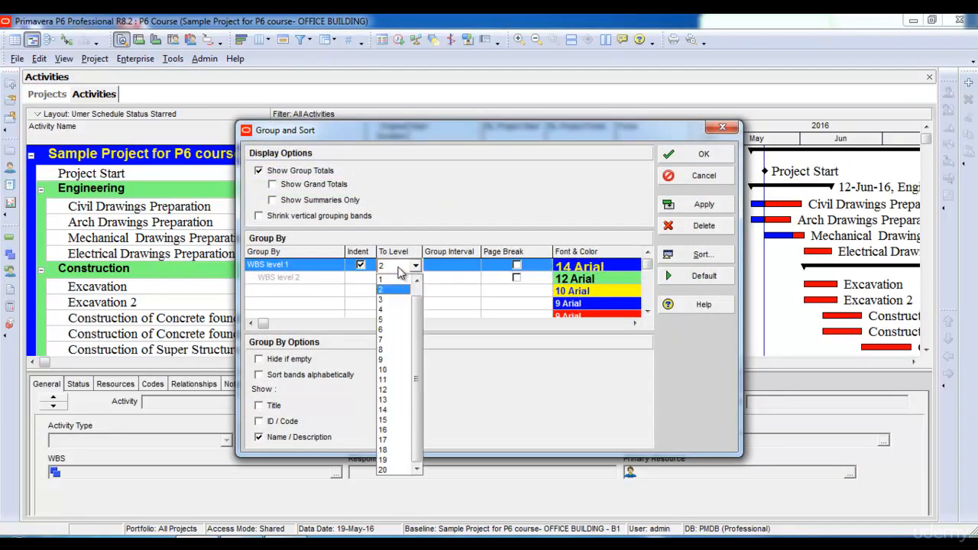
{"action": "left_click", "coordinate": [396, 283]}
{"action": "left_click", "coordinate": [669, 204]}
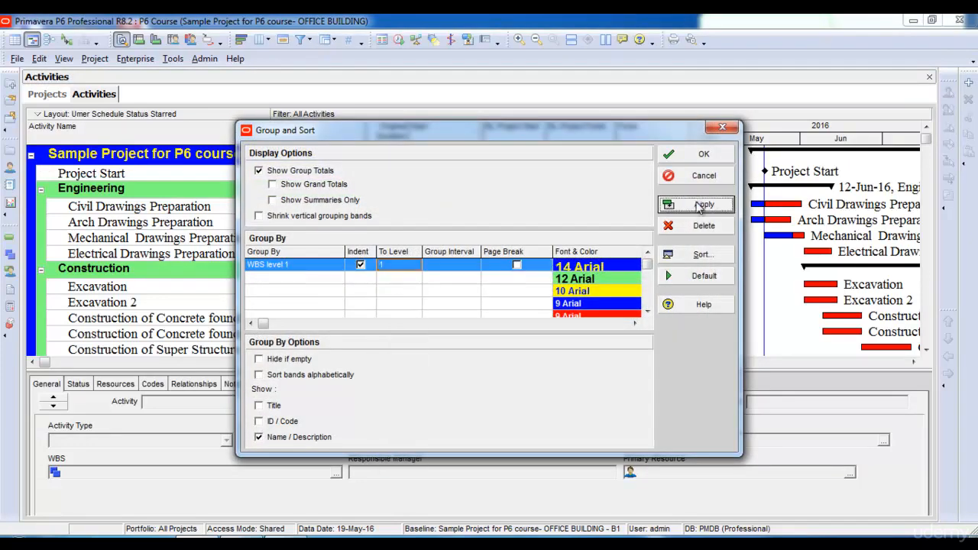
{"action": "left_click", "coordinate": [702, 156]}
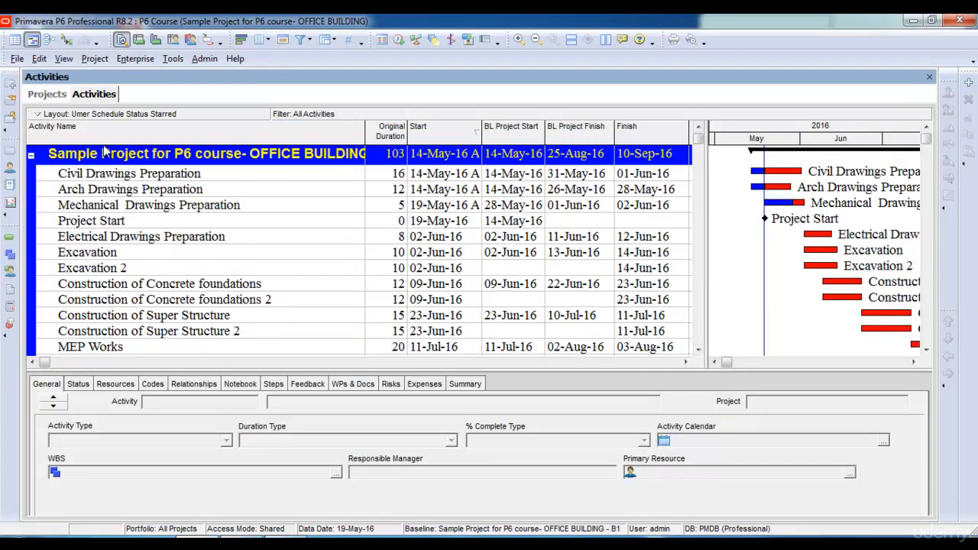
{"action": "left_click", "coordinate": [30, 156]}
{"action": "left_click", "coordinate": [30, 155]}
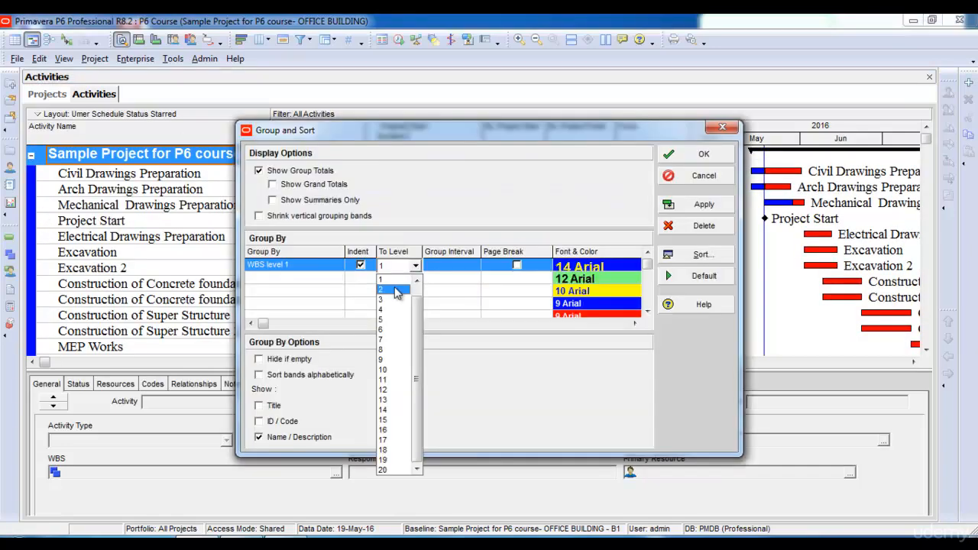
- Set the WBS grouping to show All levels, apply it and close the grouping settings
{"action": "scroll", "coordinate": [419, 343], "scroll_direction": "up", "scroll_amount": 3}
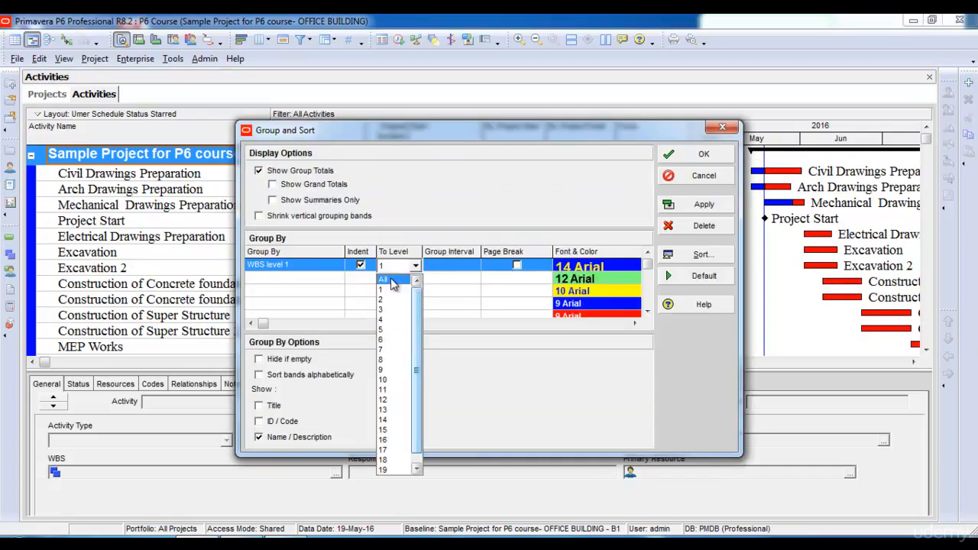
{"action": "left_click", "coordinate": [393, 279]}
{"action": "left_click", "coordinate": [703, 204]}
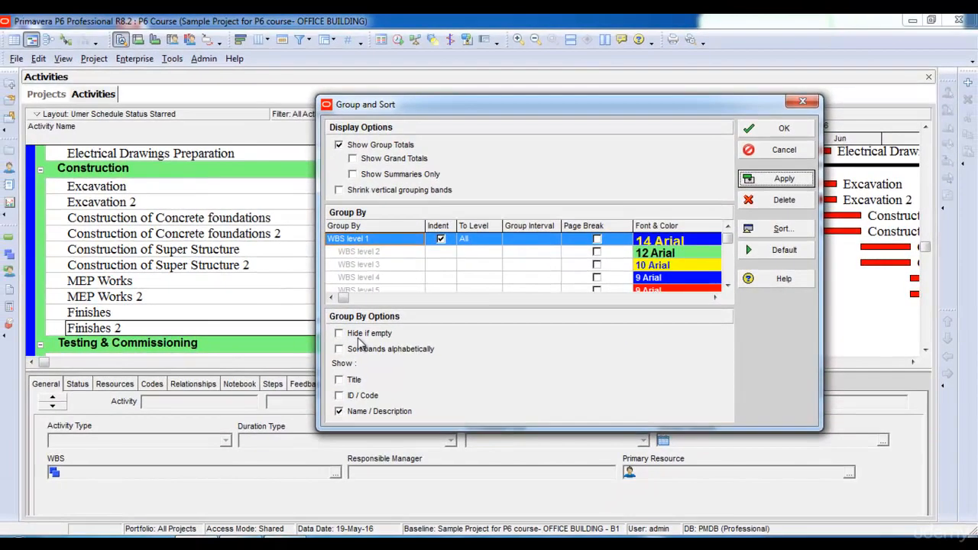
{"action": "left_click", "coordinate": [798, 104]}
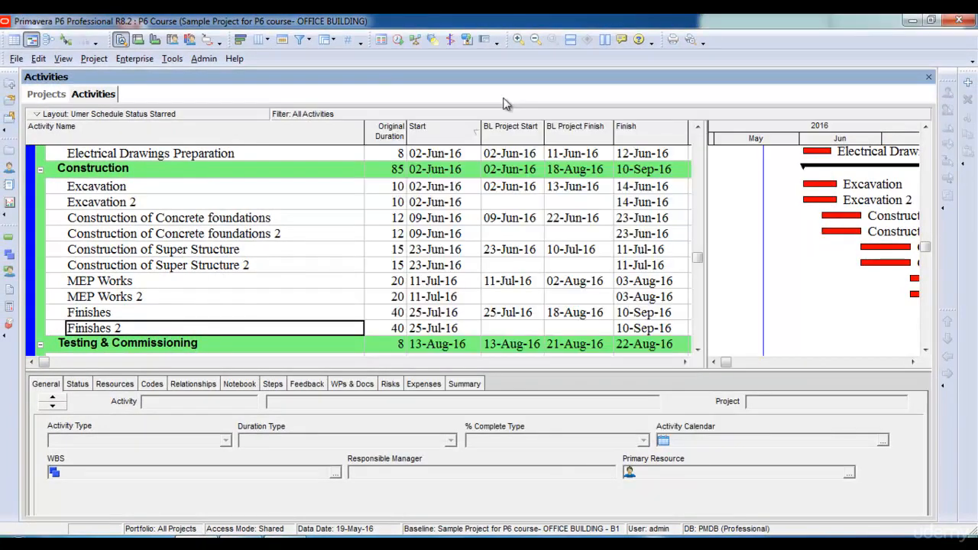
- Apply only the user-defined Vendor Filter to the activities and check the Finishes activity and the Testing & Commissioning band
{"action": "left_click", "coordinate": [306, 39]}
{"action": "left_click", "coordinate": [336, 58]}
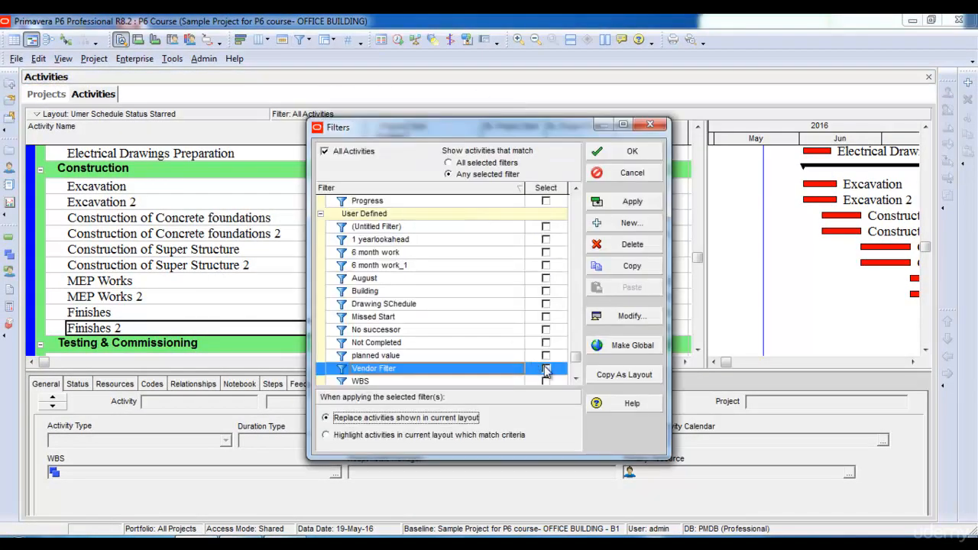
{"action": "left_click", "coordinate": [546, 369]}
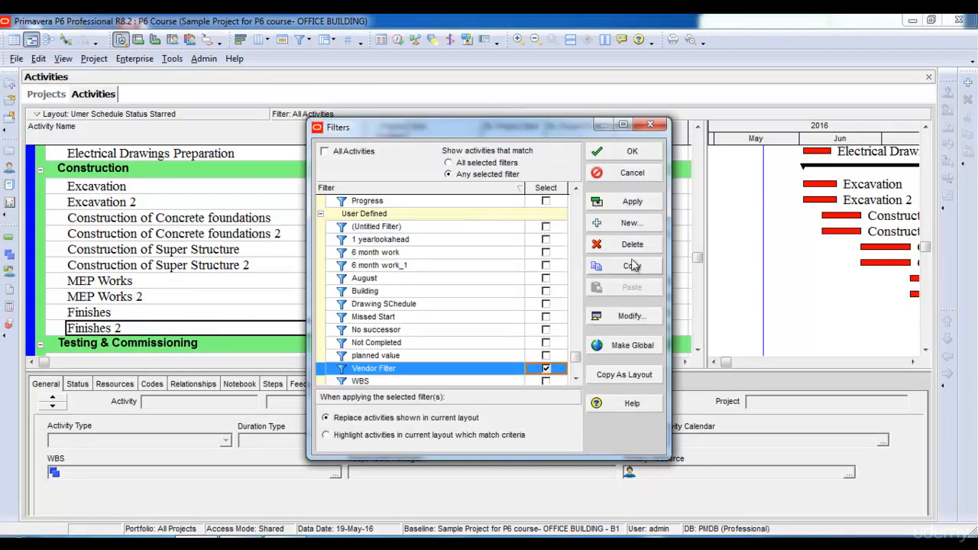
{"action": "left_click", "coordinate": [631, 205]}
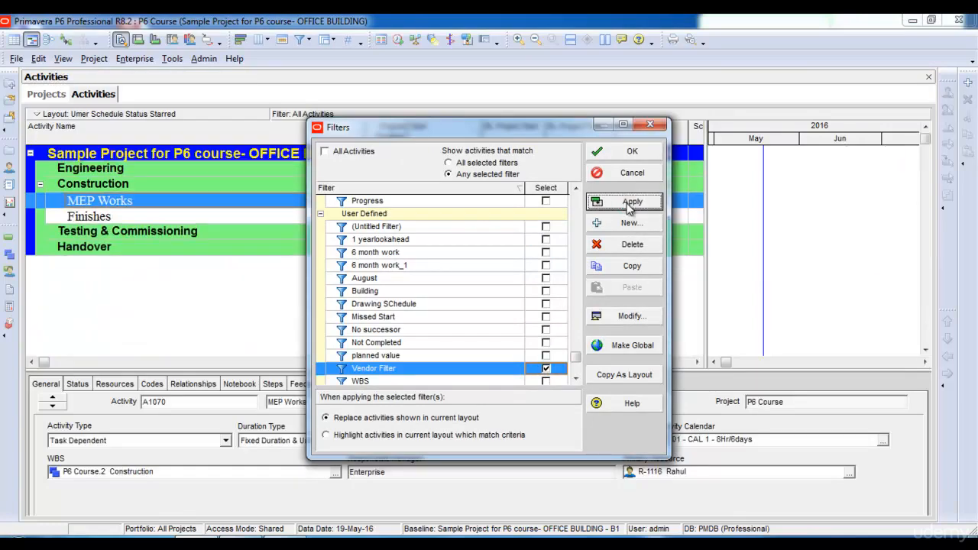
{"action": "left_click", "coordinate": [623, 152]}
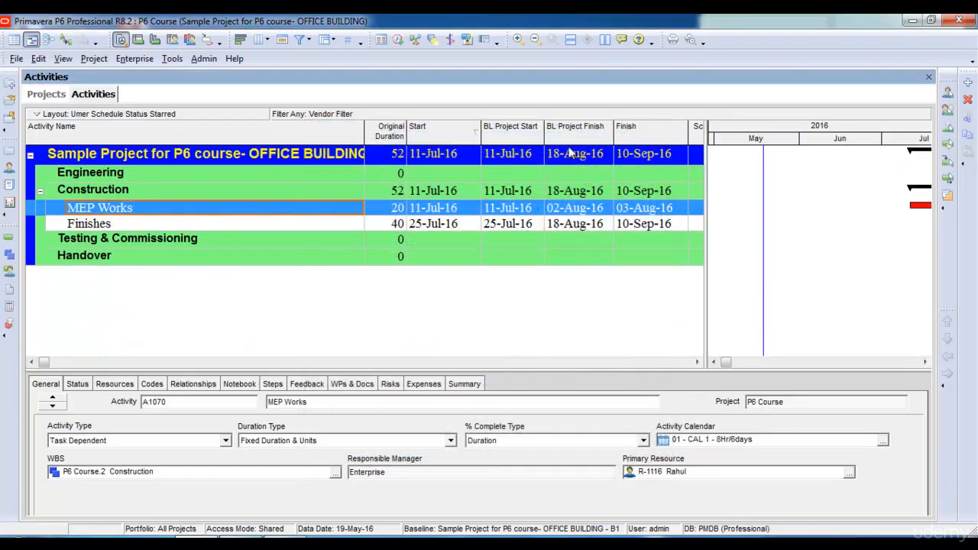
{"action": "left_click", "coordinate": [134, 227]}
{"action": "left_click", "coordinate": [124, 241]}
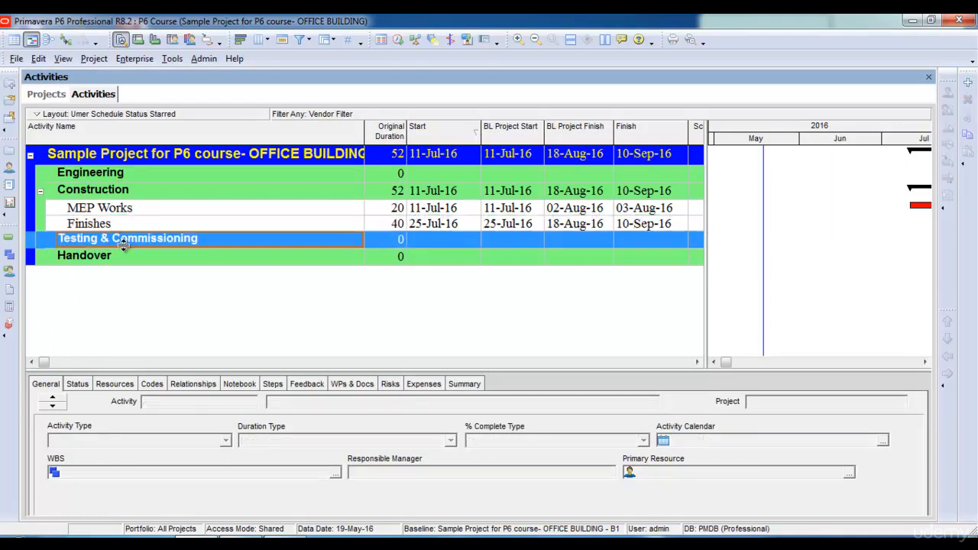
- Check the Handover, Engineering and Construction bands in the vendor-filtered activity list
{"action": "left_click", "coordinate": [116, 259]}
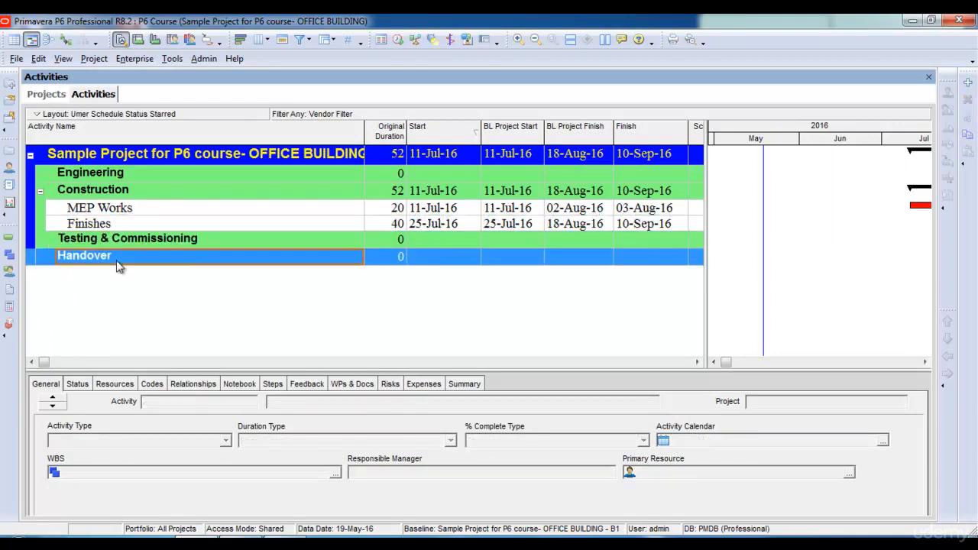
{"action": "left_click", "coordinate": [107, 177]}
{"action": "left_click", "coordinate": [107, 191]}
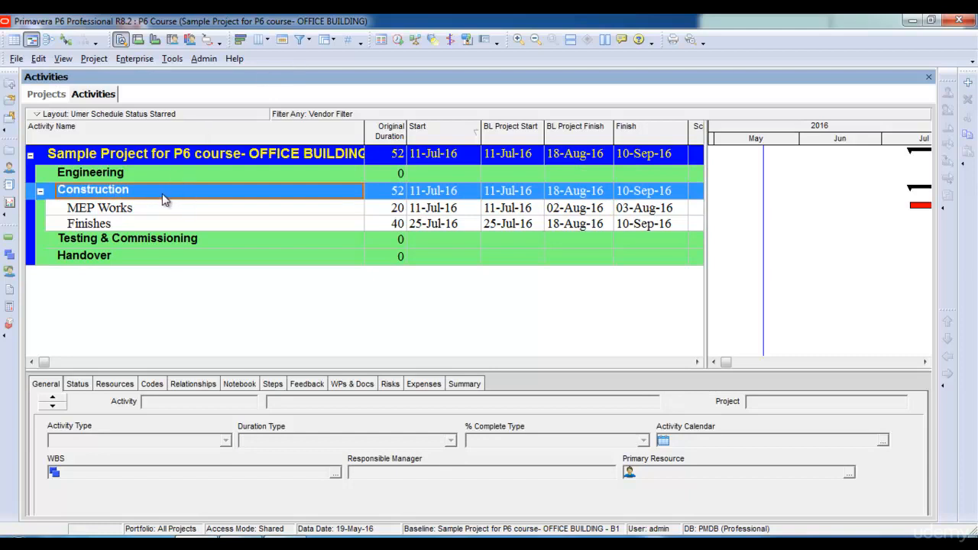
- Set the WBS grouping to hide empty bands, apply it and select the Construction band
{"action": "left_click", "coordinate": [326, 39]}
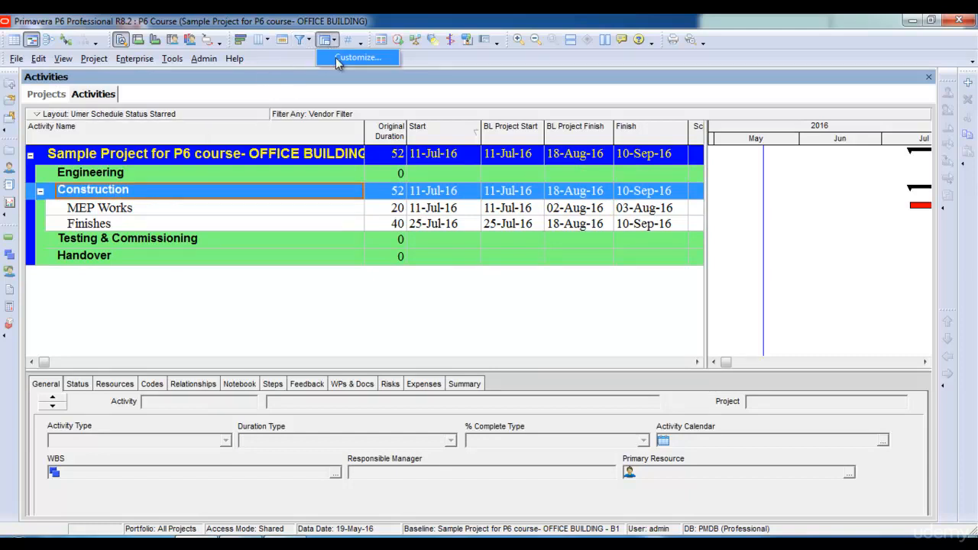
{"action": "left_click", "coordinate": [335, 57]}
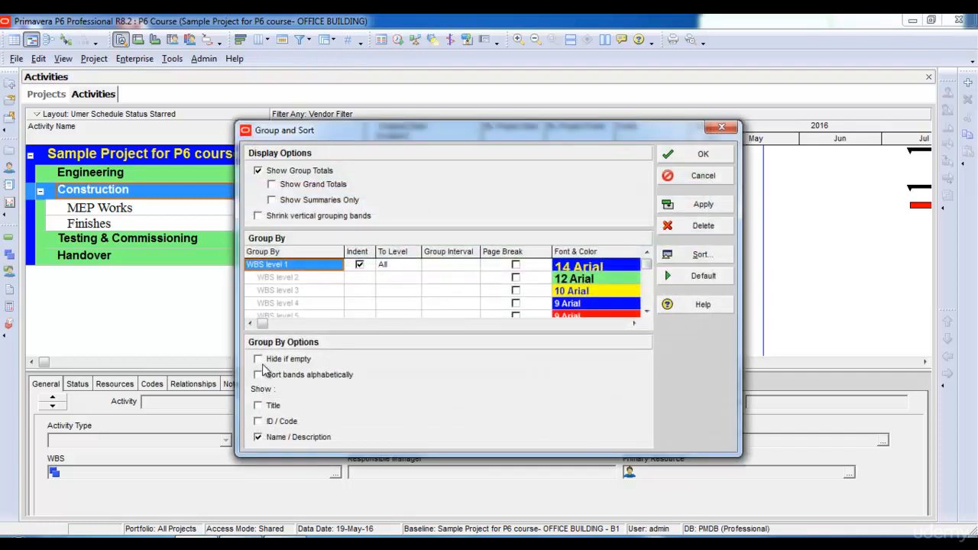
{"action": "left_click", "coordinate": [259, 361]}
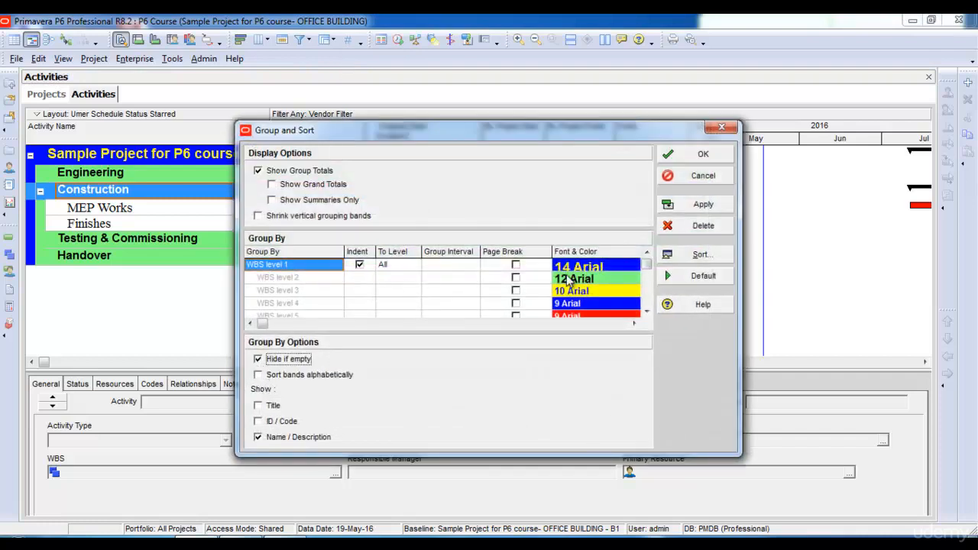
{"action": "left_click", "coordinate": [697, 207]}
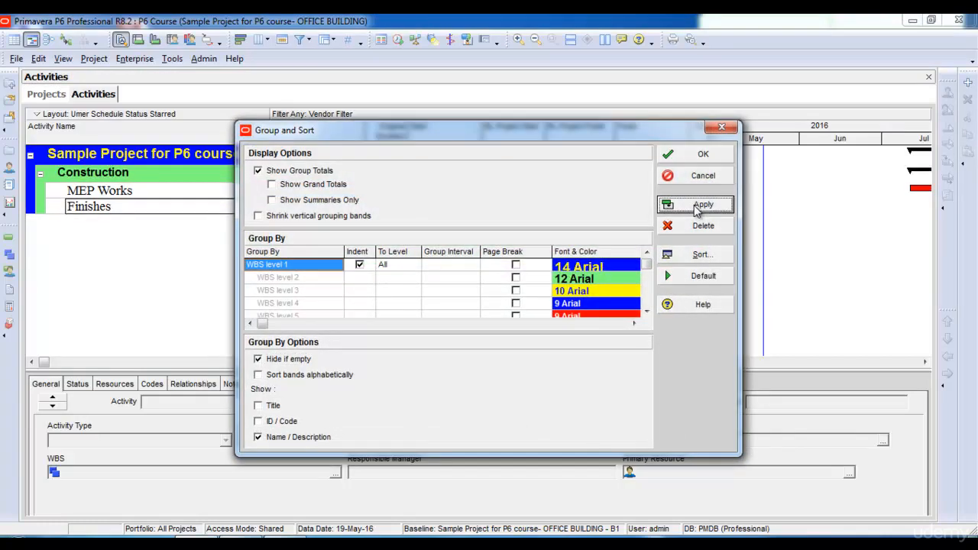
{"action": "left_click", "coordinate": [692, 156]}
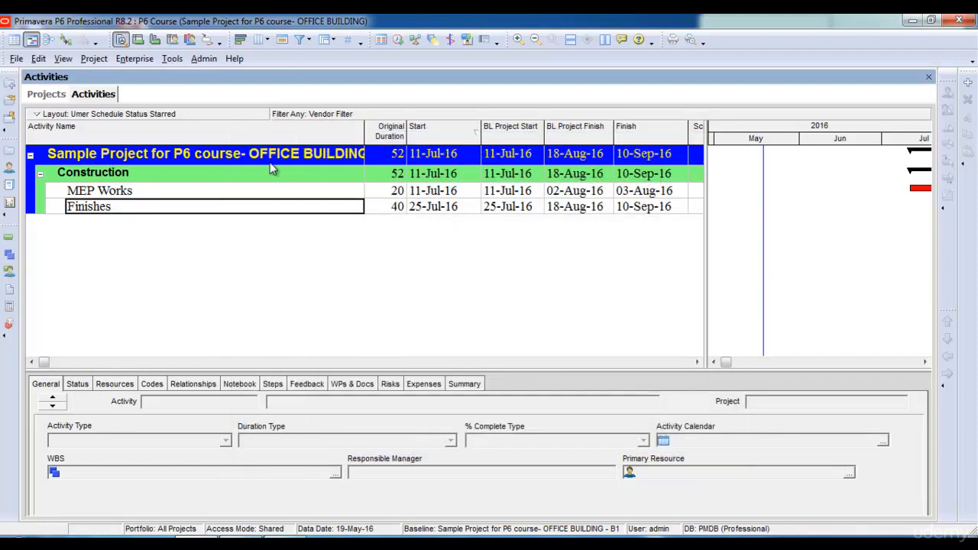
{"action": "left_click", "coordinate": [177, 177]}
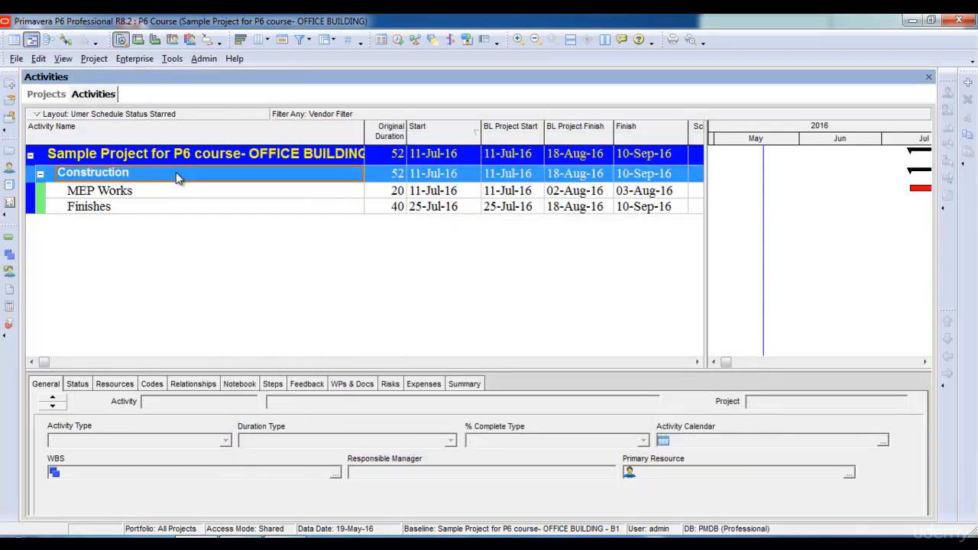
- Replace the Vendor Filter with All Activities, apply it and return to the start of the activity list
{"action": "left_click", "coordinate": [309, 40]}
{"action": "left_click", "coordinate": [317, 60]}
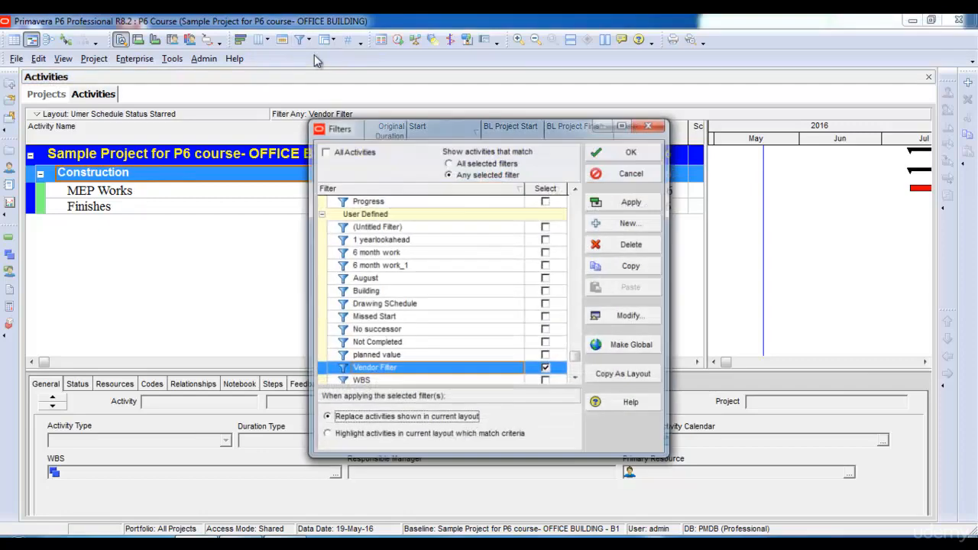
{"action": "left_click", "coordinate": [326, 152]}
{"action": "left_click", "coordinate": [630, 203]}
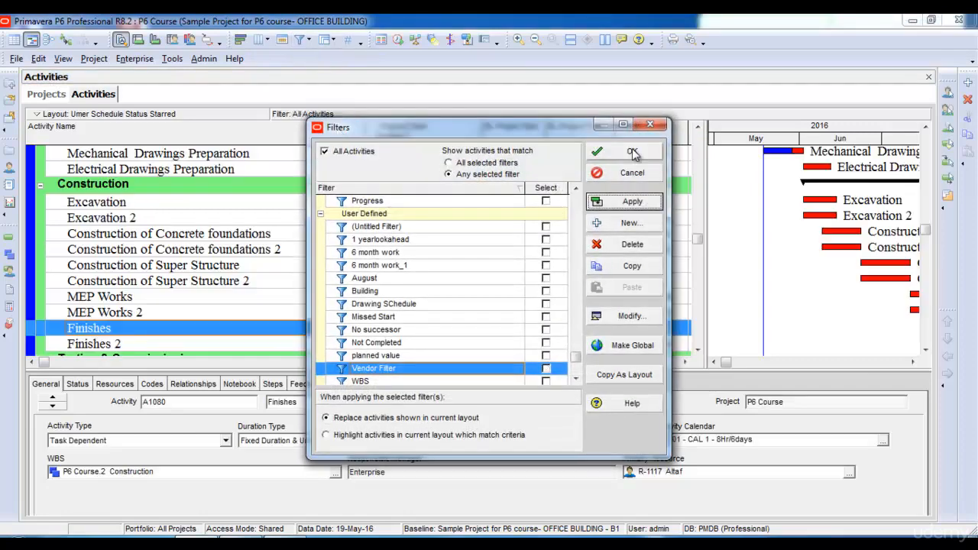
{"action": "left_click", "coordinate": [634, 152]}
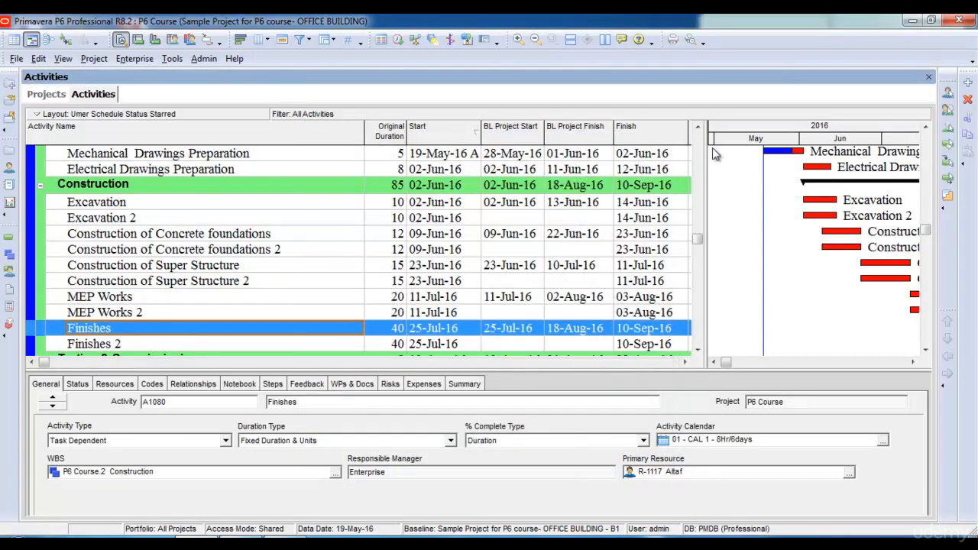
{"action": "left_click", "coordinate": [701, 143]}
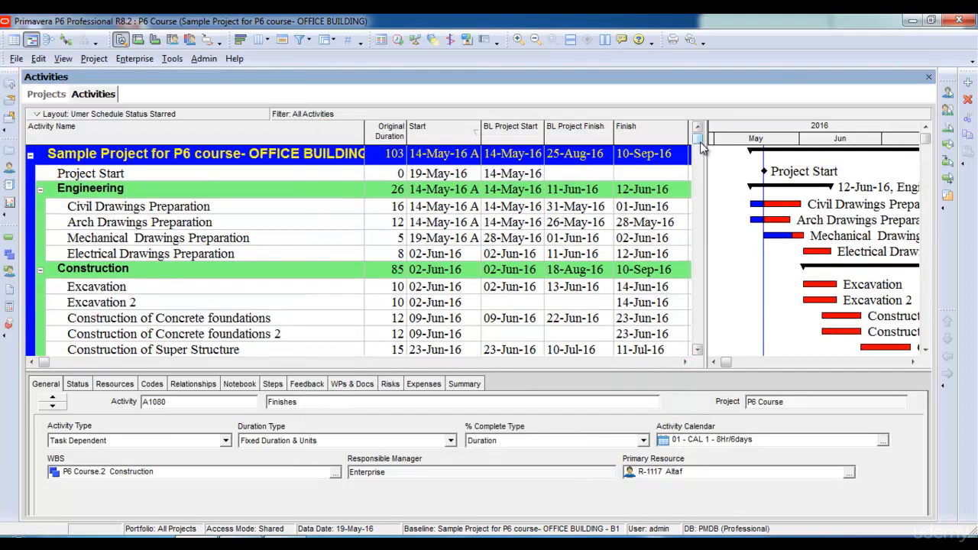
- Turn off Hide if empty in the Group and Sort options for WBS level 1
{"action": "left_click", "coordinate": [327, 41]}
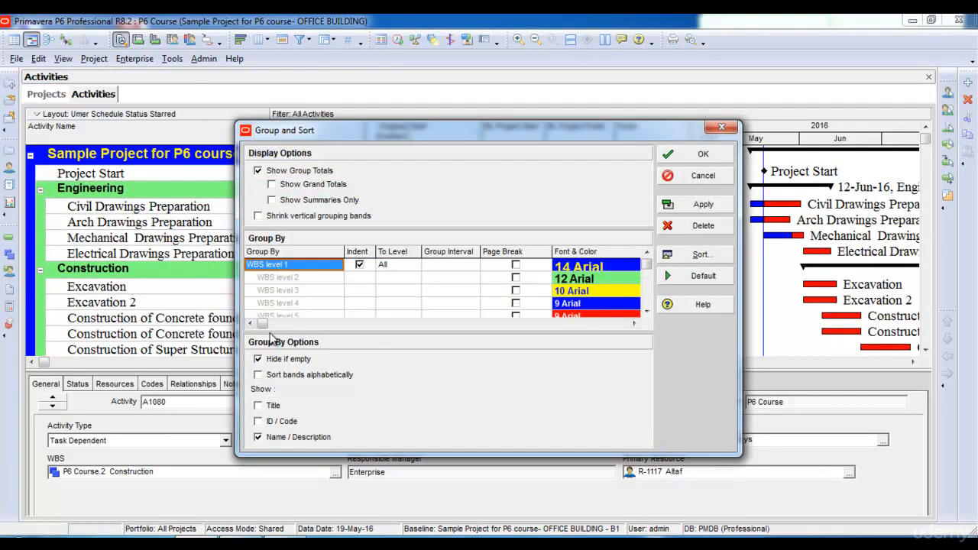
{"action": "left_click", "coordinate": [257, 358]}
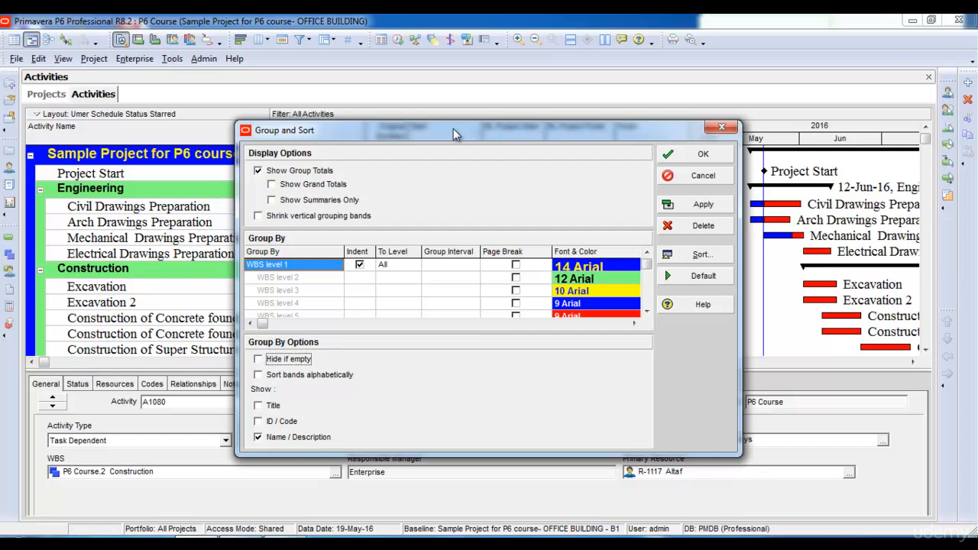
{"action": "left_click_drag", "start_coordinate": [453, 128], "coordinate": [533, 121]}
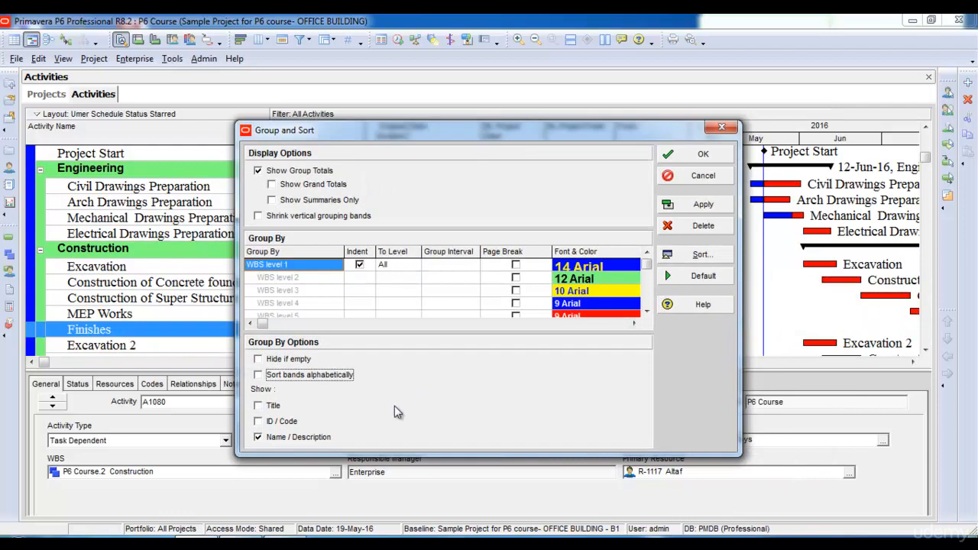
- Show the Title and ID / Code alongside Name / Description on the WBS bands, and uncover the bands to view them
{"action": "left_click", "coordinate": [258, 406]}
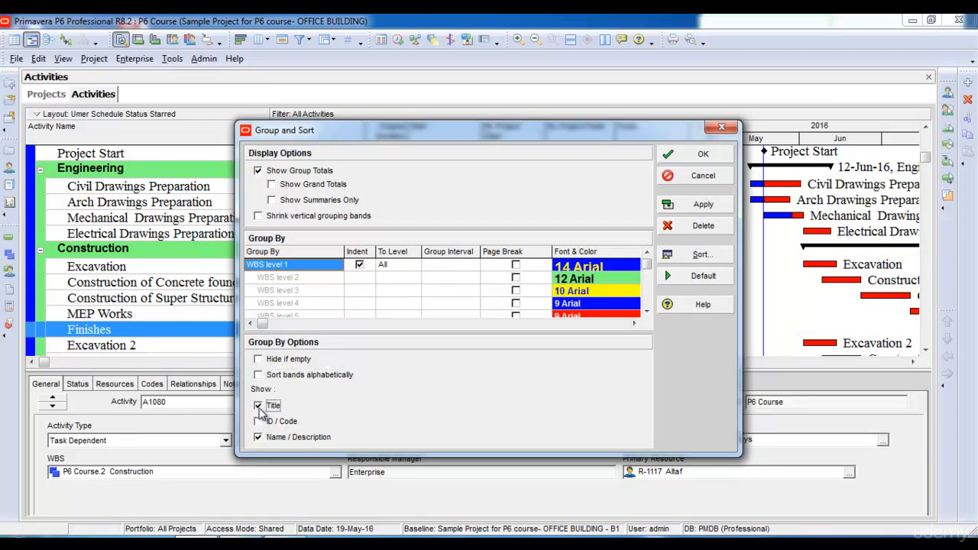
{"action": "left_click", "coordinate": [259, 421]}
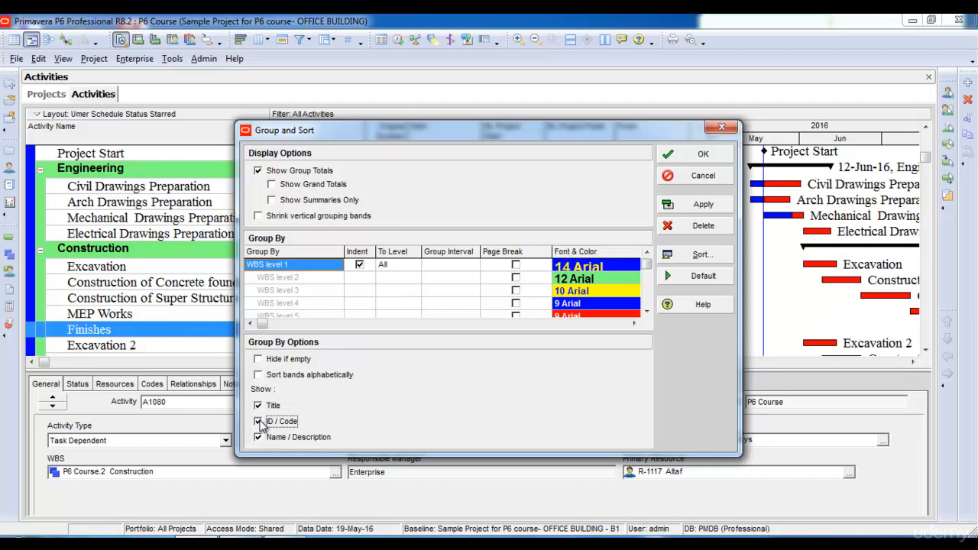
{"action": "left_click", "coordinate": [702, 206]}
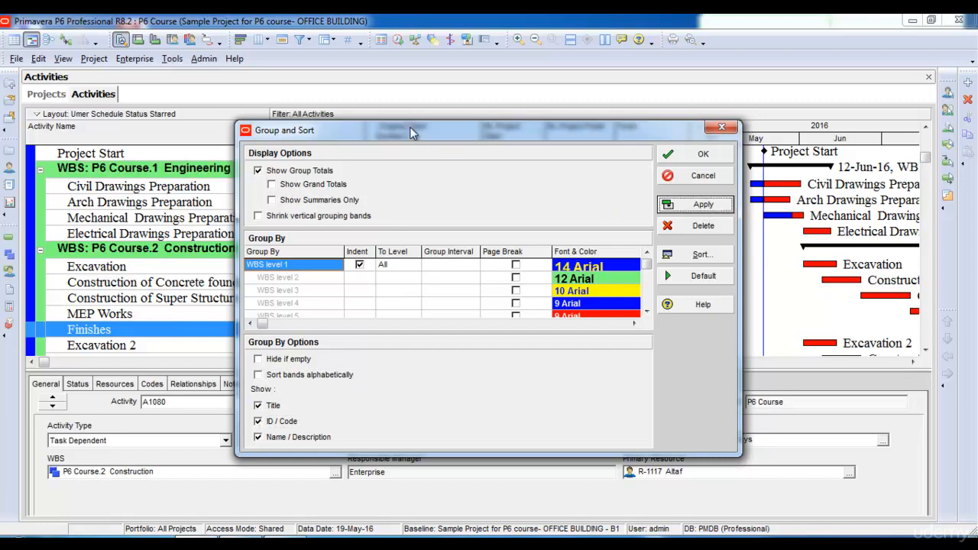
{"action": "left_click_drag", "start_coordinate": [414, 132], "coordinate": [552, 145]}
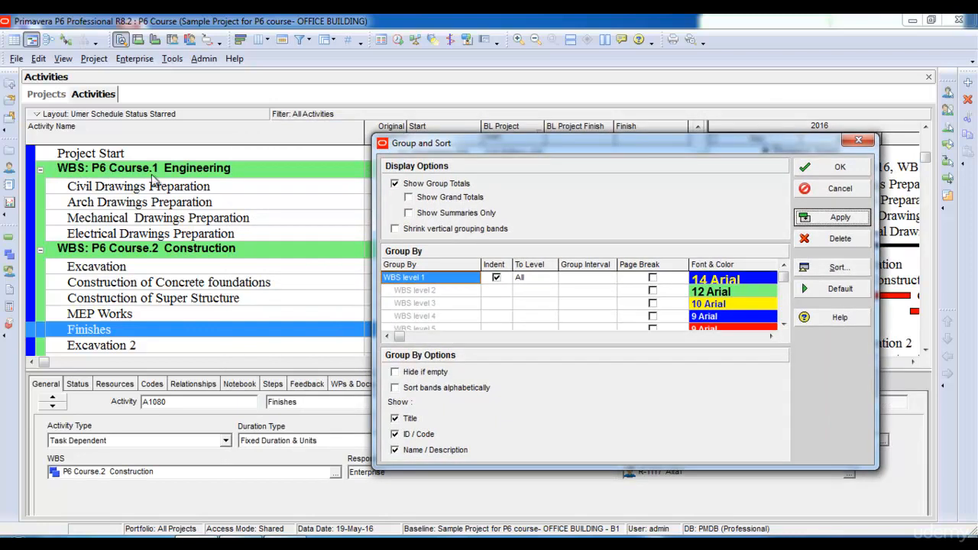
- Set the WBS band labels to show only Name / Description, without Title or ID / Code, and apply it
{"action": "left_click", "coordinate": [395, 434]}
{"action": "left_click", "coordinate": [395, 451]}
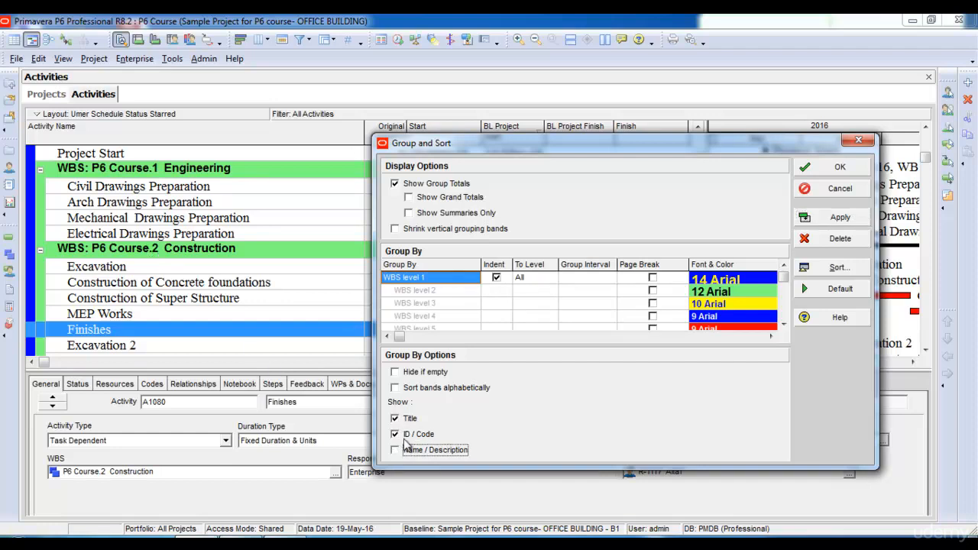
{"action": "left_click", "coordinate": [395, 435]}
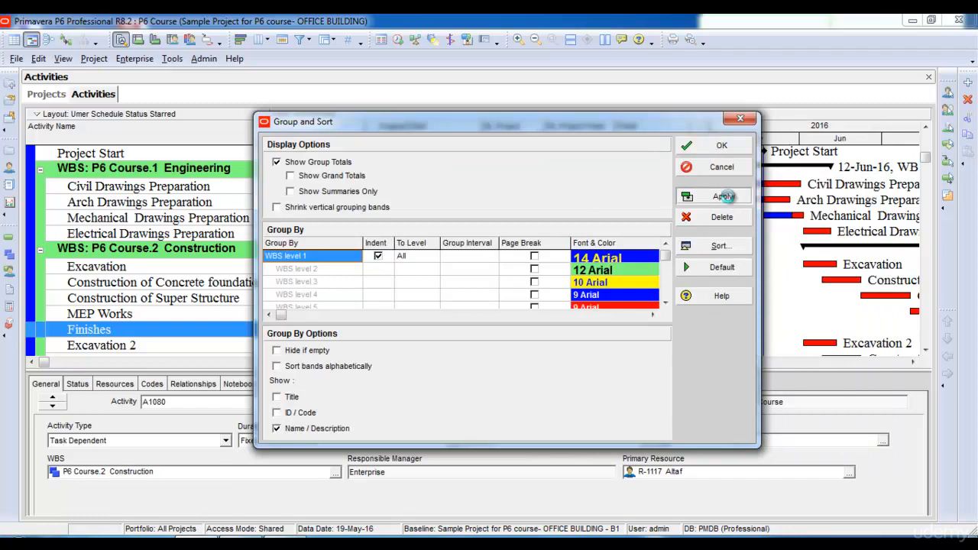
{"action": "left_click", "coordinate": [722, 195]}
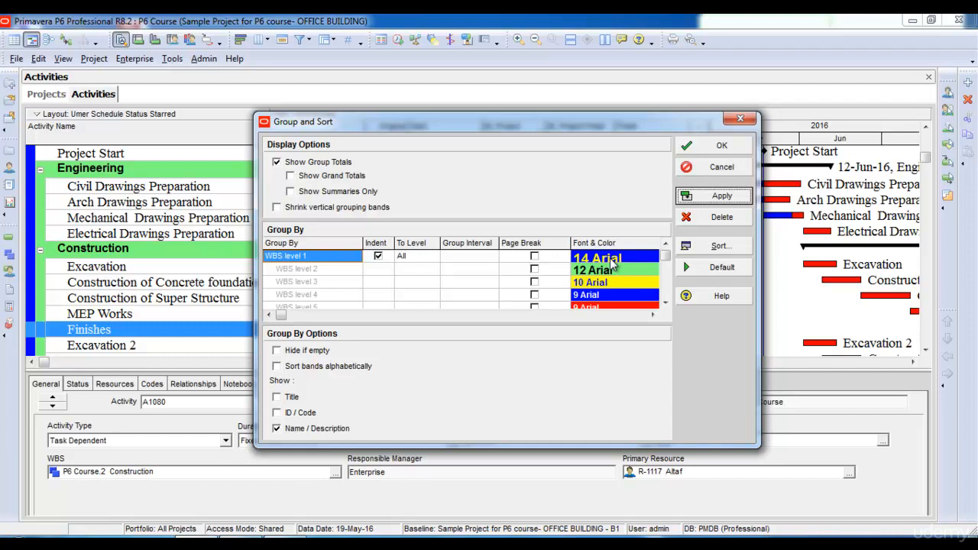
- View the font and color settings of WBS level 1, and close them and the Group and Sort settings without changes
{"action": "double_click", "coordinate": [612, 264]}
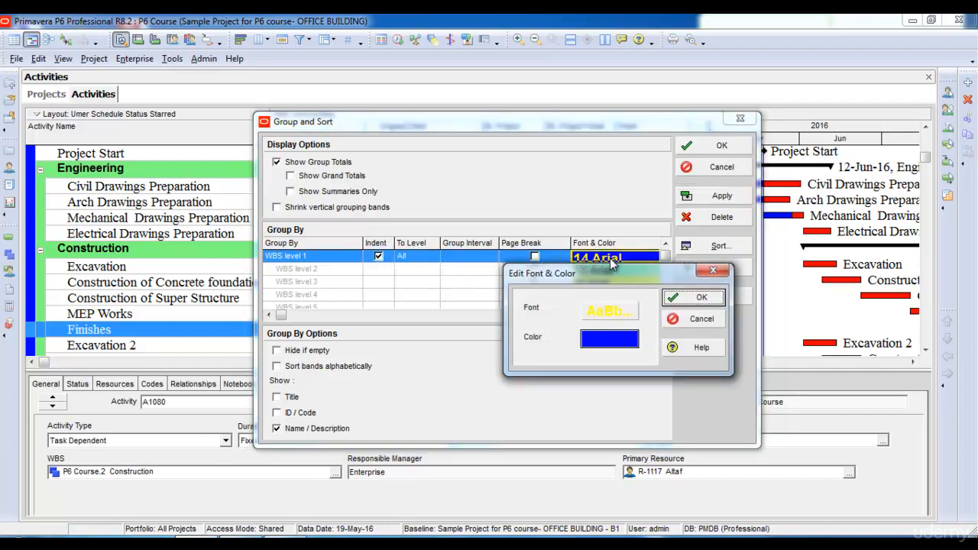
{"action": "left_click", "coordinate": [711, 270]}
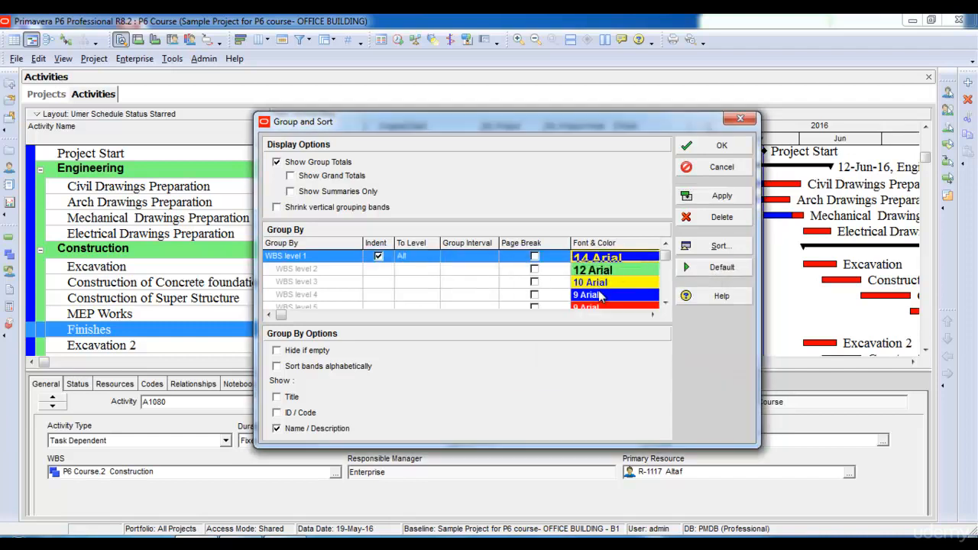
{"action": "left_click", "coordinate": [721, 168]}
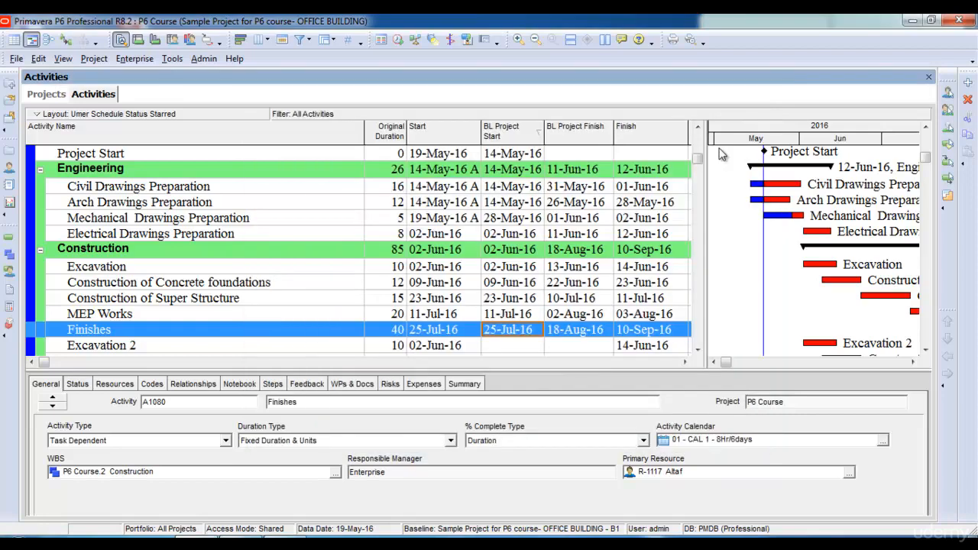